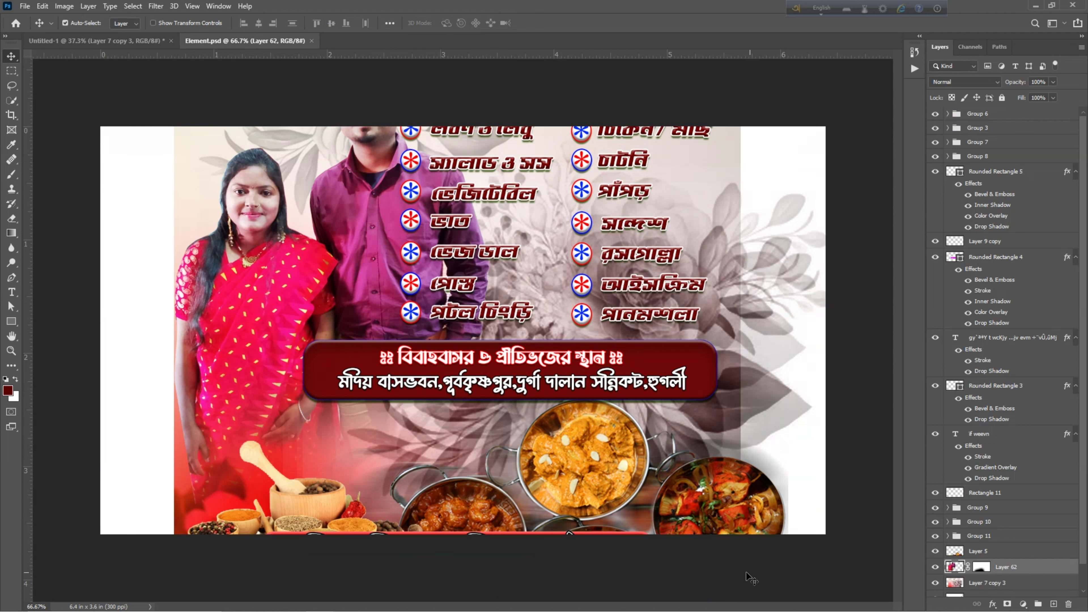
# Copy the couple photo (Layer 62) and the spices-and-dishes image (Layer 5) from Element.psd into the Untitled-1 poster's lower part.
pyautogui.moveTo(278, 279); pyautogui.dragTo(441, 367)
pyautogui.click(232, 40)
pyautogui.click(977, 551)
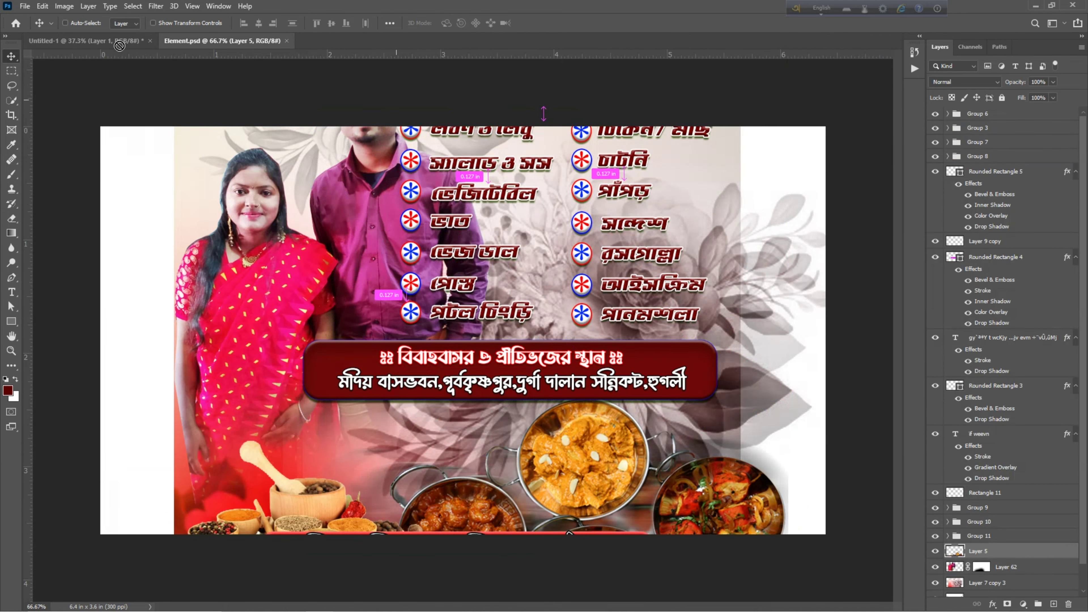
pyautogui.moveTo(118, 45); pyautogui.dragTo(509, 528)
pyautogui.click(65, 22)
pyautogui.hotkey('ctrl', 'Tab')
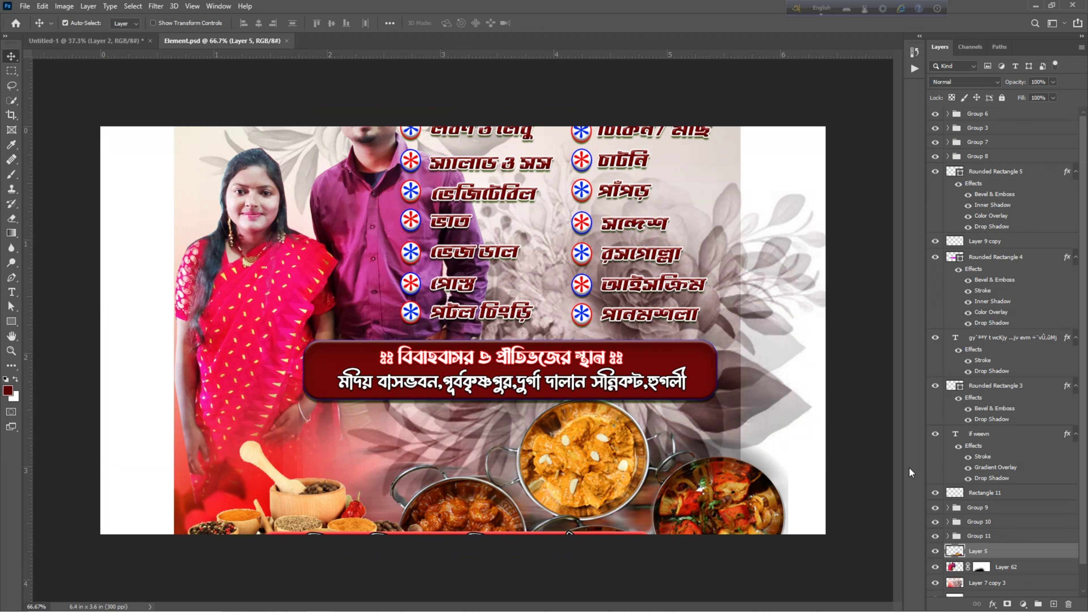
# Copy Group 11, the red curtains and heart, into Untitled-1 and position it across the poster's upper part, slightly below the top edge.
pyautogui.click(977, 536)
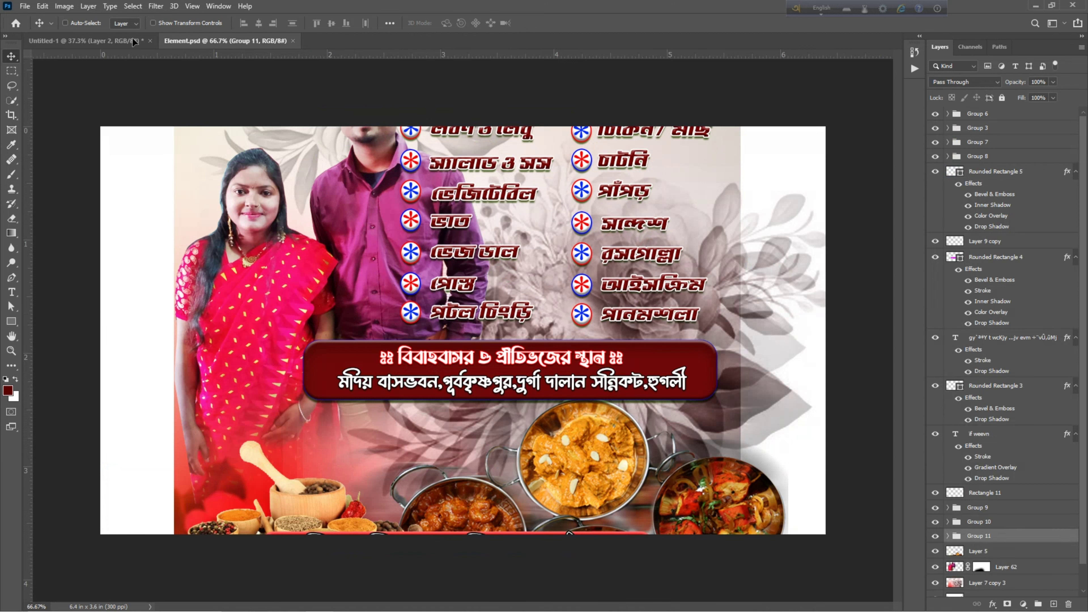
pyautogui.moveTo(133, 38); pyautogui.dragTo(467, 139)
pyautogui.moveTo(582, 259); pyautogui.dragTo(590, 255)
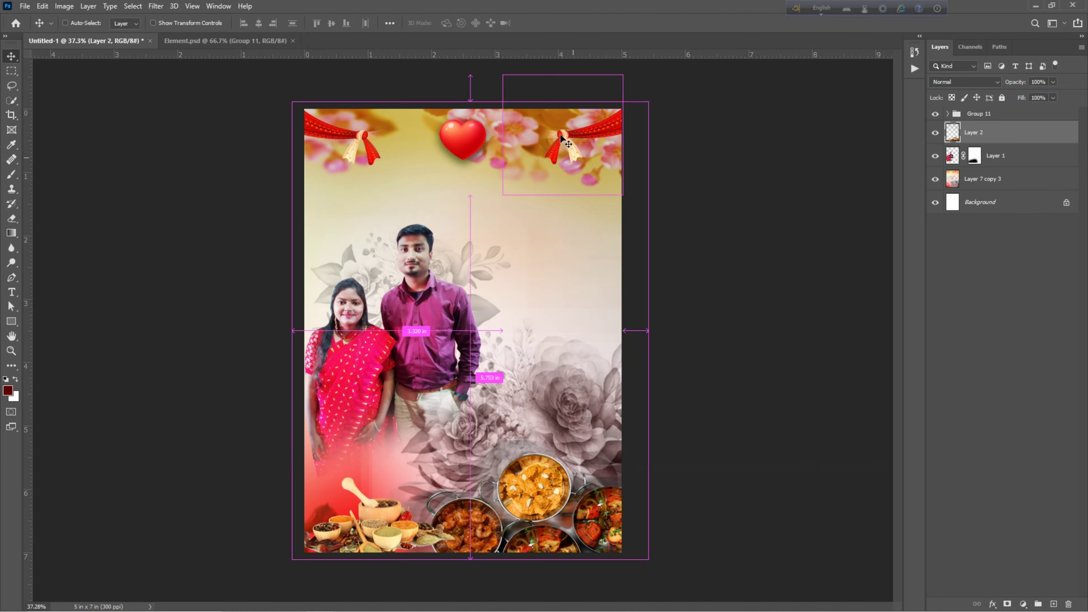
pyautogui.moveTo(559, 134); pyautogui.dragTo(638, 125)
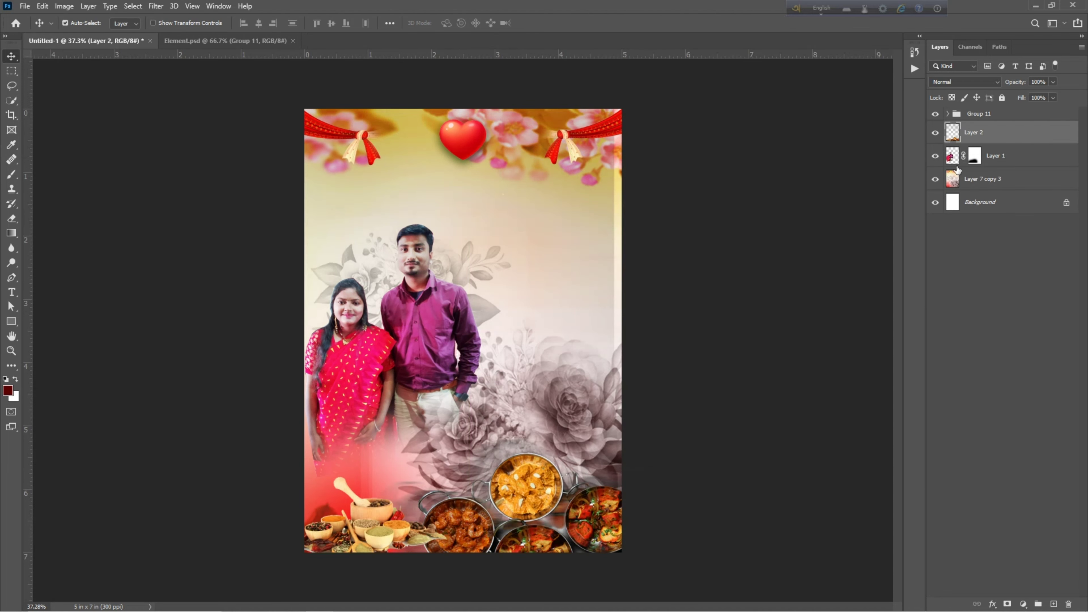
pyautogui.click(991, 112)
pyautogui.moveTo(567, 165); pyautogui.dragTo(618, 233)
pyautogui.press('ctrl')
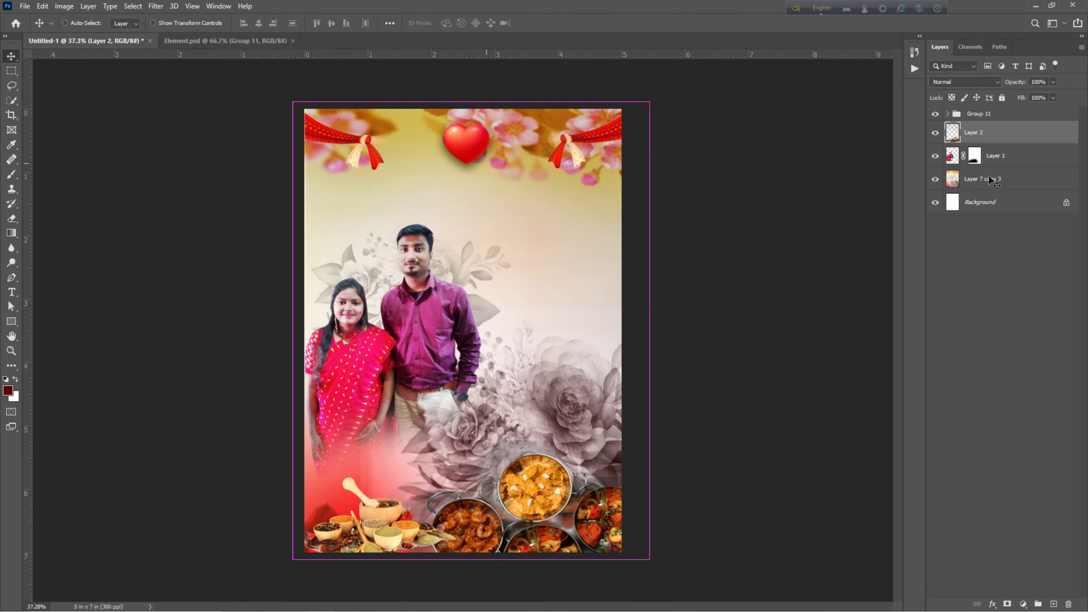
pyautogui.click(1001, 117)
pyautogui.moveTo(469, 142); pyautogui.dragTo(470, 171)
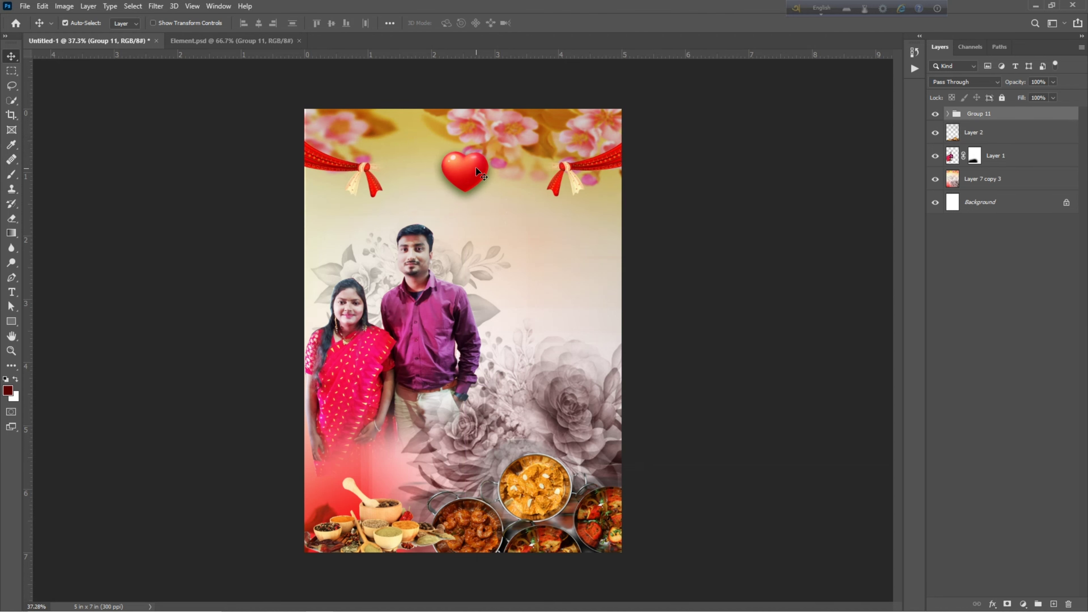
# Copy Group 10, the couple's names lettering, from Element.psd into Untitled-1 and place it over and beside the heart.
pyautogui.click(246, 46)
pyautogui.keyDown('ctrl'); pyautogui.click(651, 315); pyautogui.keyUp('ctrl')
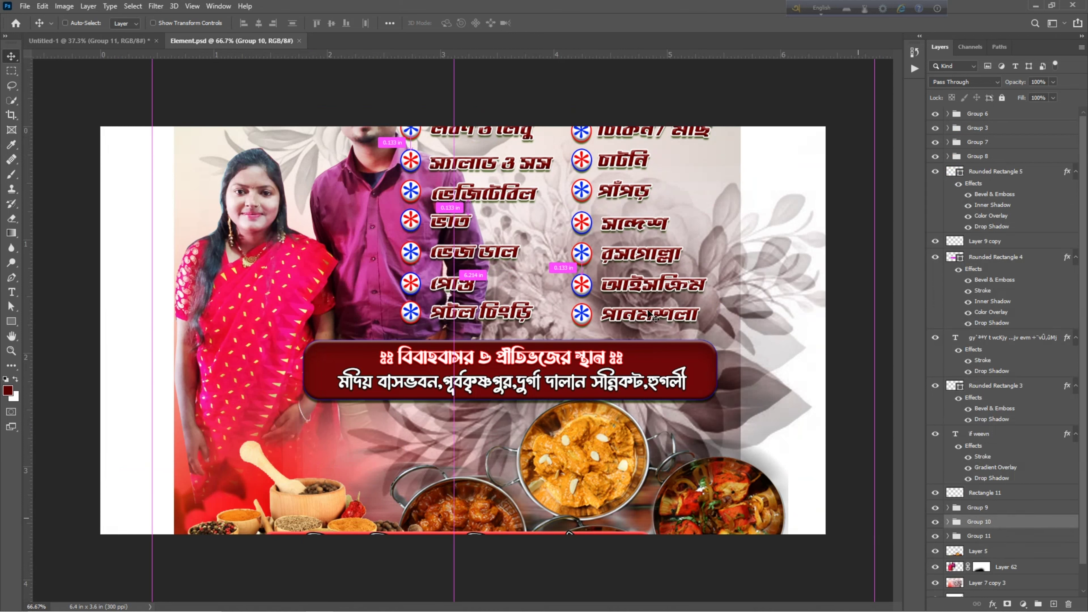
pyautogui.moveTo(651, 315); pyautogui.dragTo(458, 169)
pyautogui.hotkey('ctrl', 'Tab')
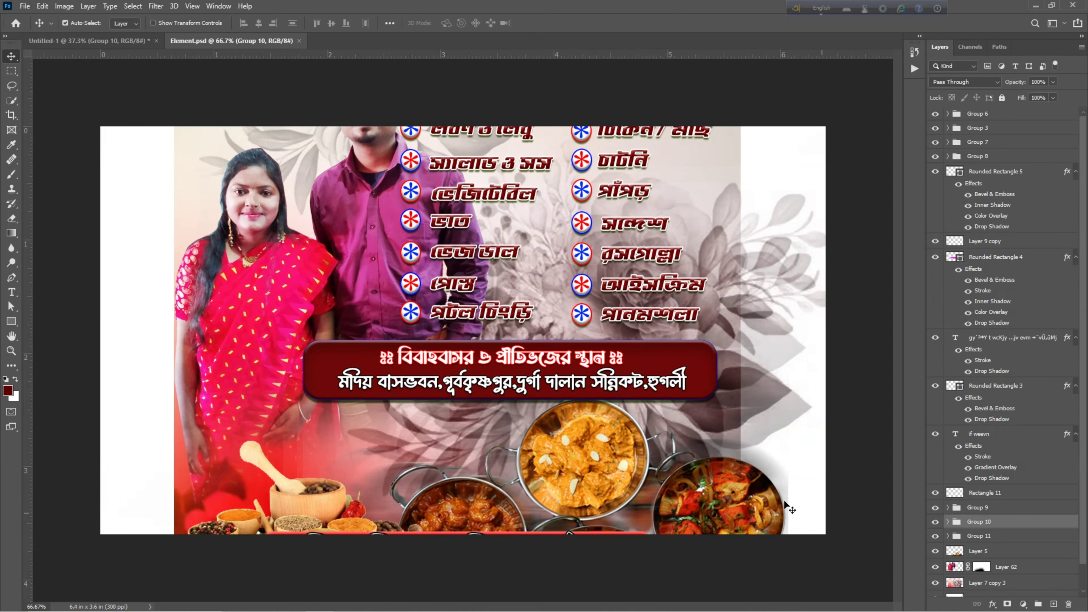
# Copy Group 9, the small red heading label, into Untitled-1 and place it beside the man's shoulder.
pyautogui.click(989, 510)
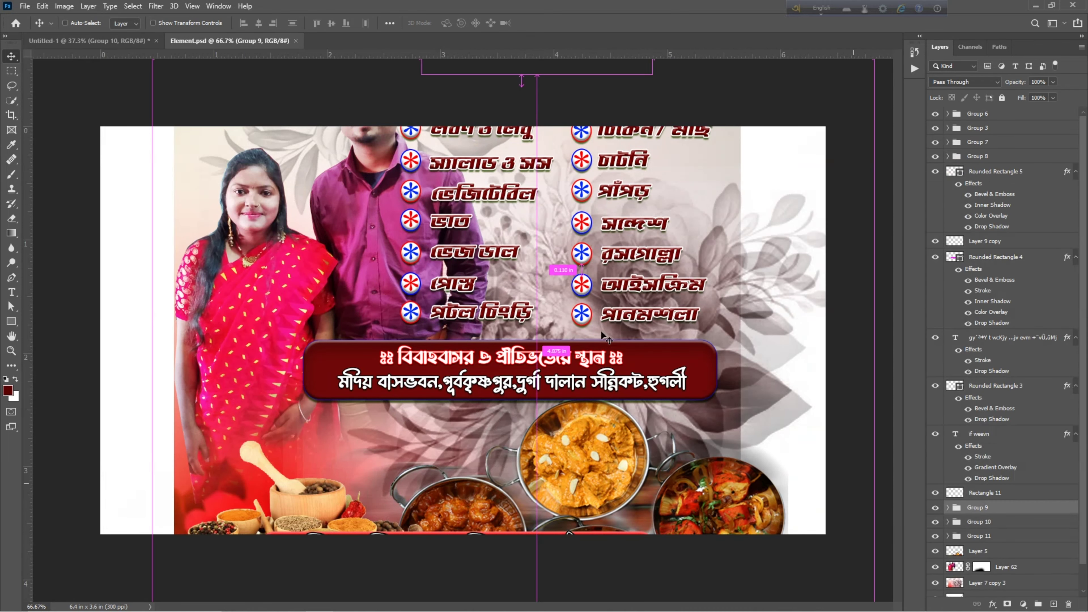
pyautogui.click(112, 40)
pyautogui.moveTo(112, 40); pyautogui.dragTo(539, 302)
pyautogui.press('ctrl')
pyautogui.click(240, 41)
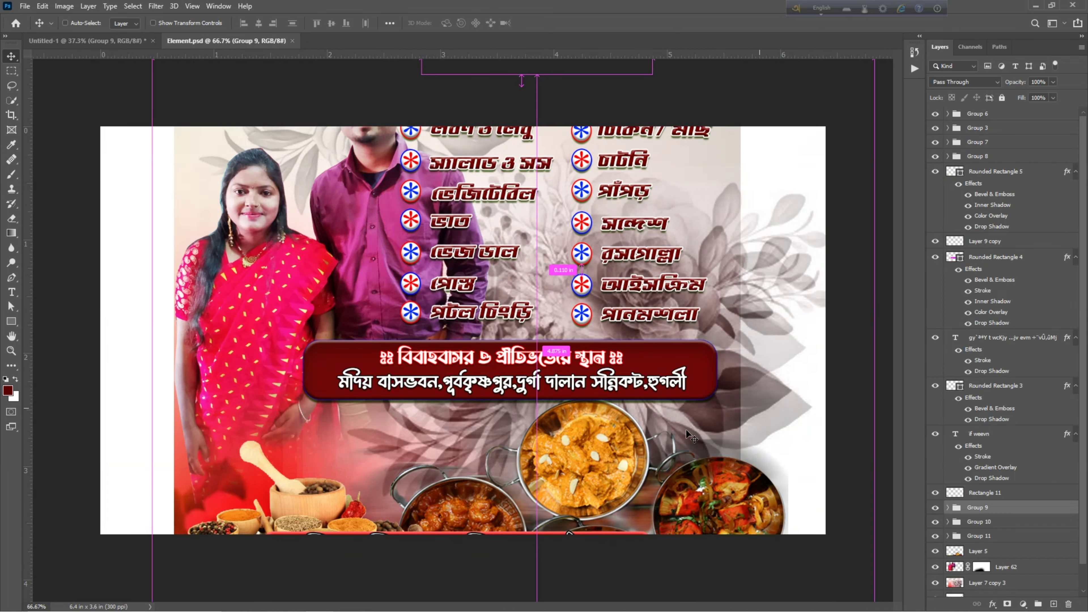
# Copy the Rectangle 11 gradient strip and the wedding title text from Element.psd to the top of the Untitled-1 poster.
pyautogui.keyDown('ctrl'); pyautogui.click(628, 343); pyautogui.keyUp('ctrl')
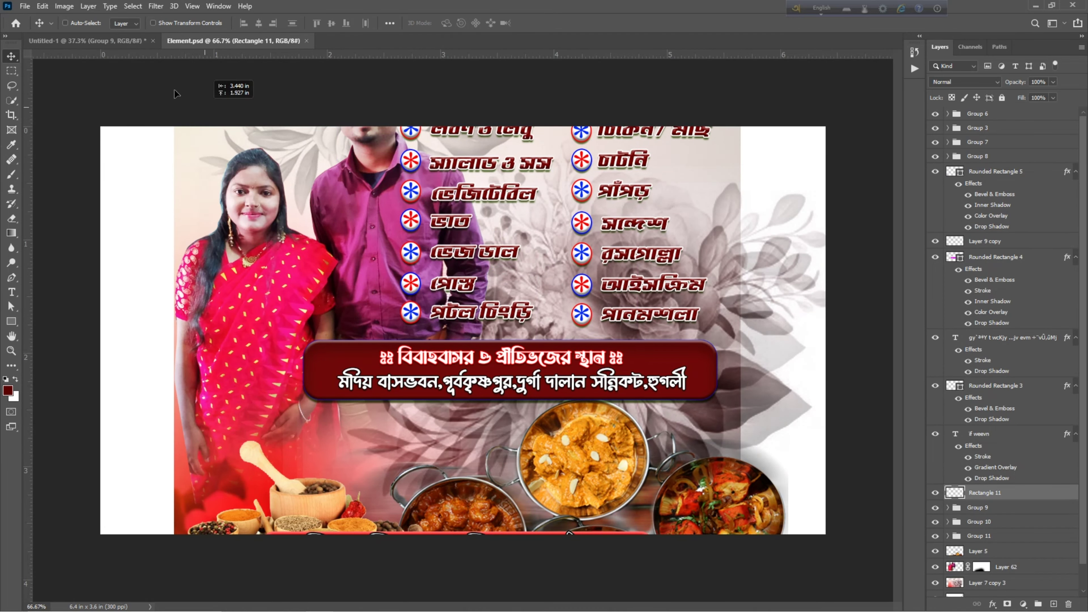
pyautogui.moveTo(86, 43); pyautogui.dragTo(419, 130)
pyautogui.click(251, 41)
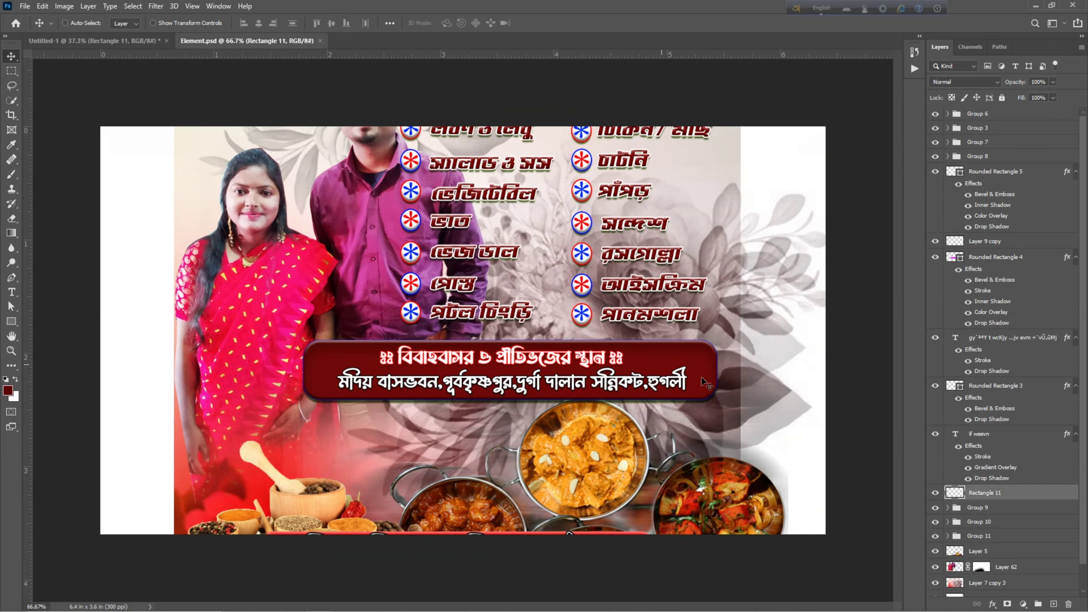
pyautogui.click(986, 438)
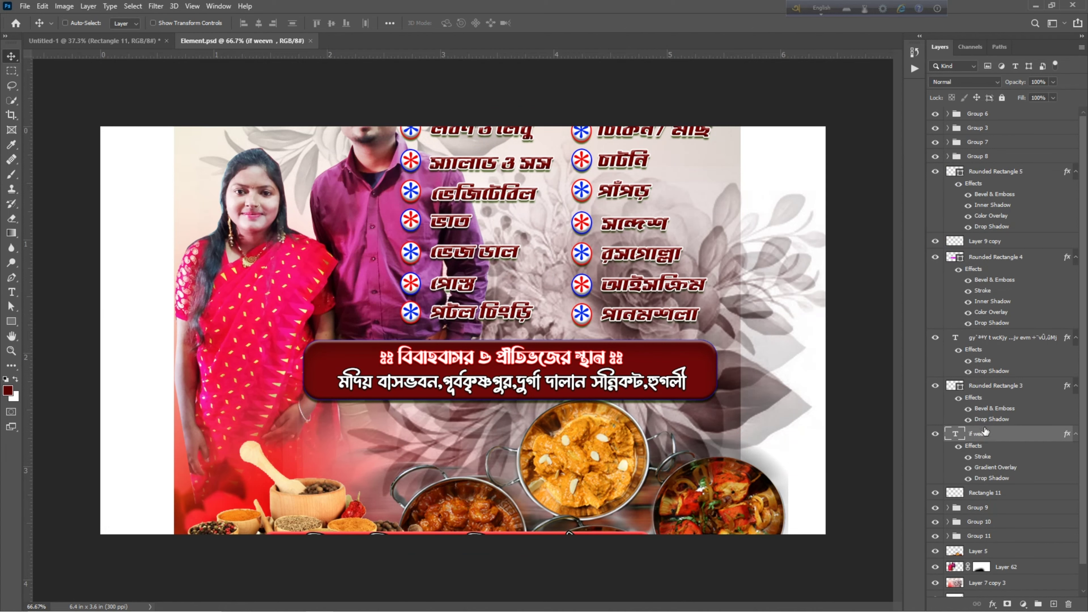
pyautogui.moveTo(638, 302); pyautogui.dragTo(473, 138)
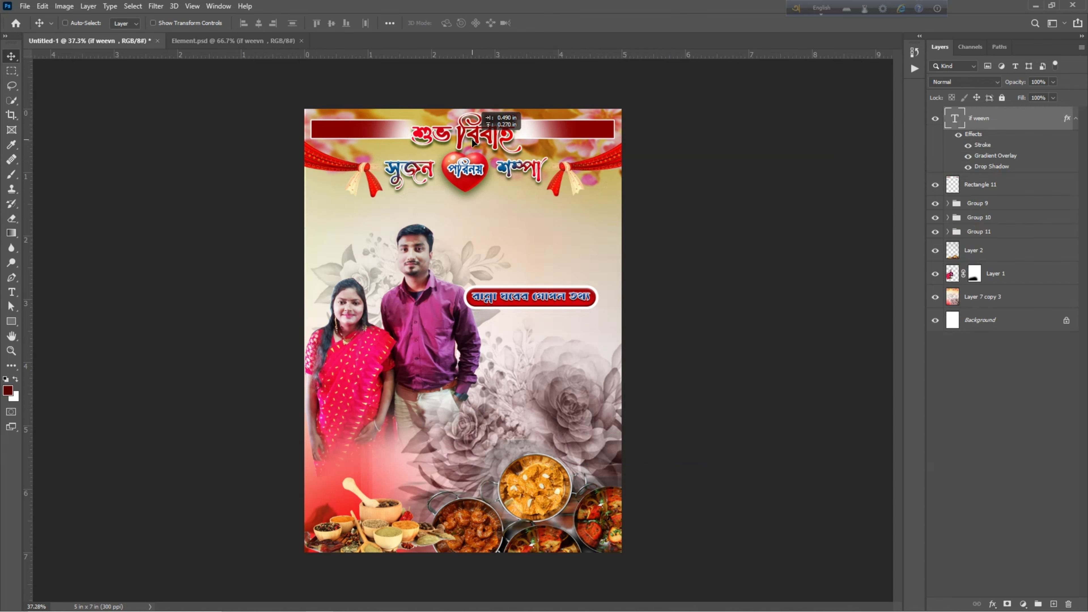
pyautogui.click(213, 41)
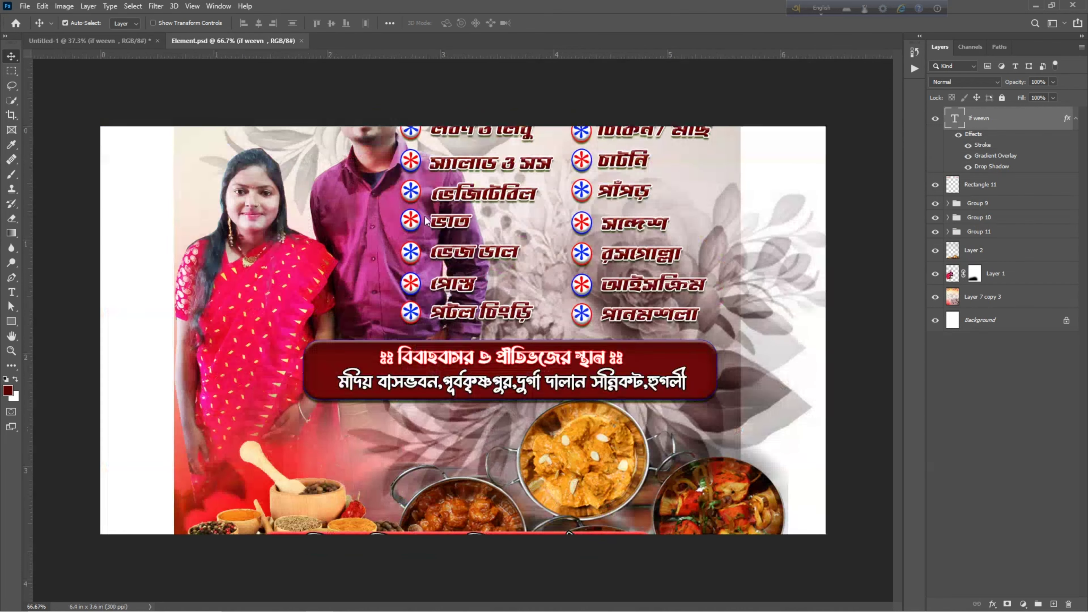
# Copy Rounded Rectangle 3 from Element.psd into Untitled-1 and place it as a red bar near the poster's bottom edge.
pyautogui.click(996, 388)
pyautogui.moveTo(587, 372); pyautogui.dragTo(283, 142)
pyautogui.moveTo(488, 422); pyautogui.dragTo(463, 530)
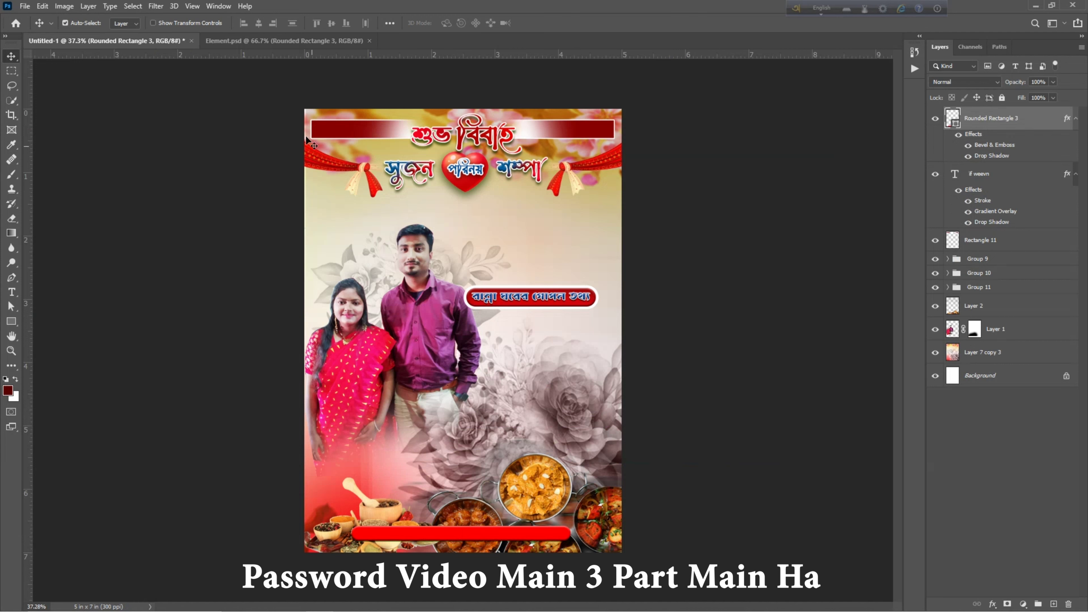
pyautogui.click(341, 43)
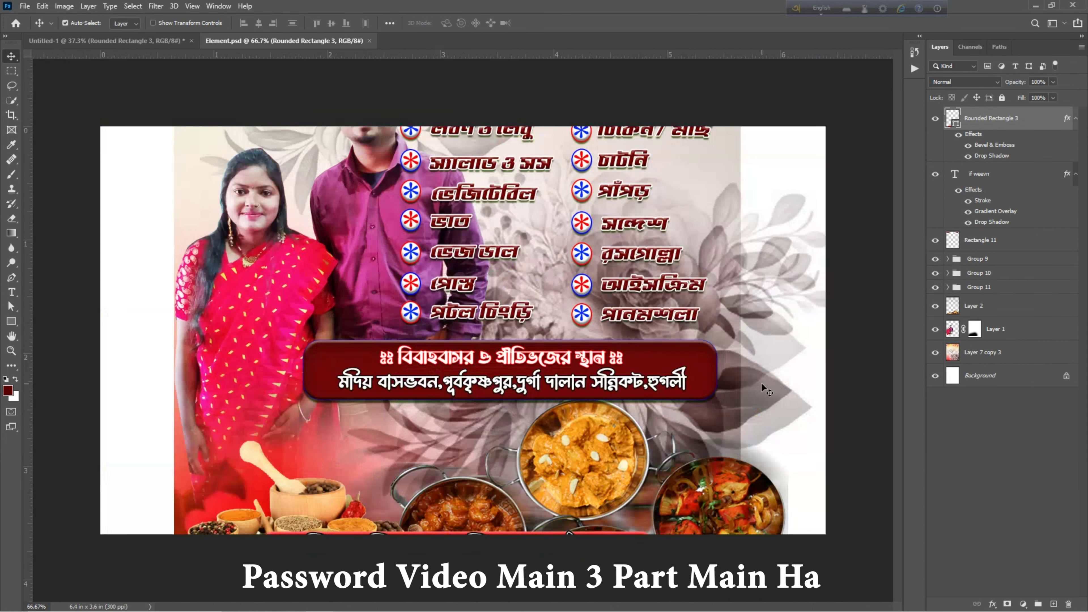
# Copy the contact text line from Element.psd into Untitled-1 and place it on the red bottom bar.
pyautogui.click(979, 342)
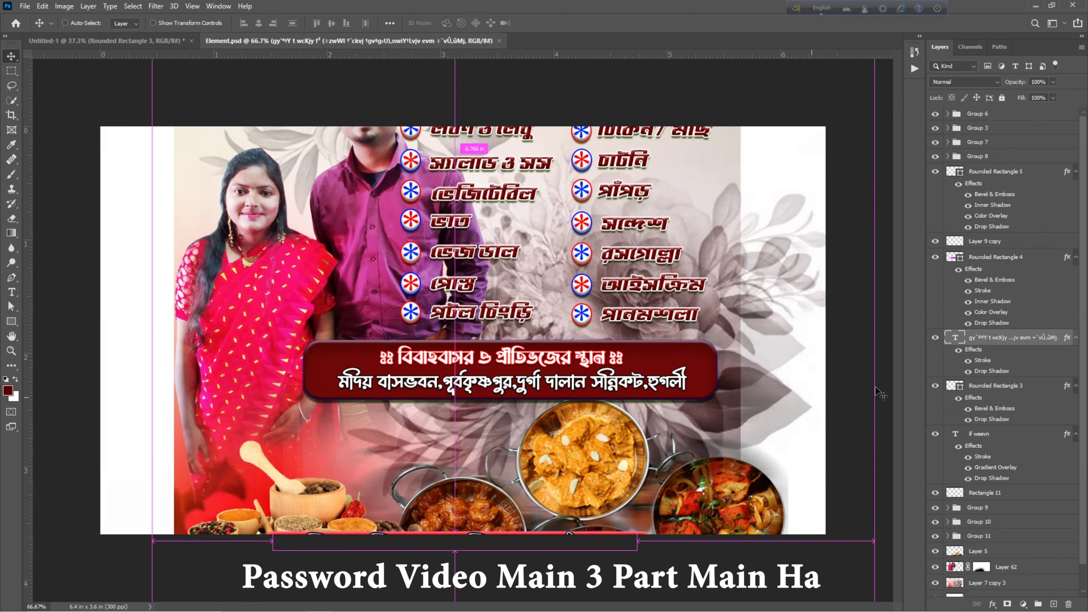
pyautogui.moveTo(661, 358); pyautogui.dragTo(464, 406)
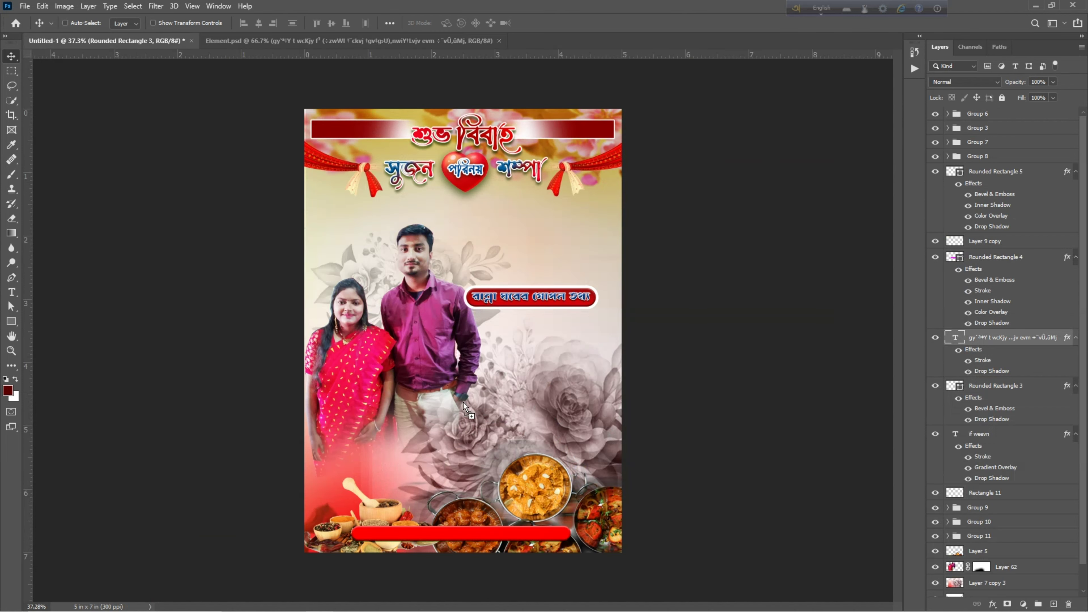
pyautogui.moveTo(485, 521); pyautogui.dragTo(476, 528)
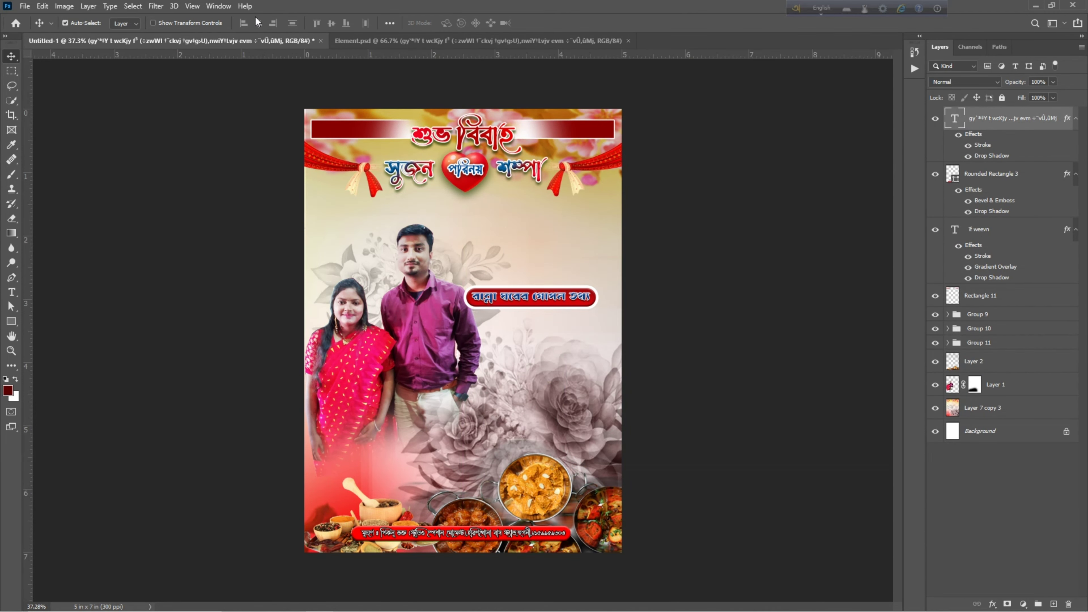
pyautogui.click(390, 41)
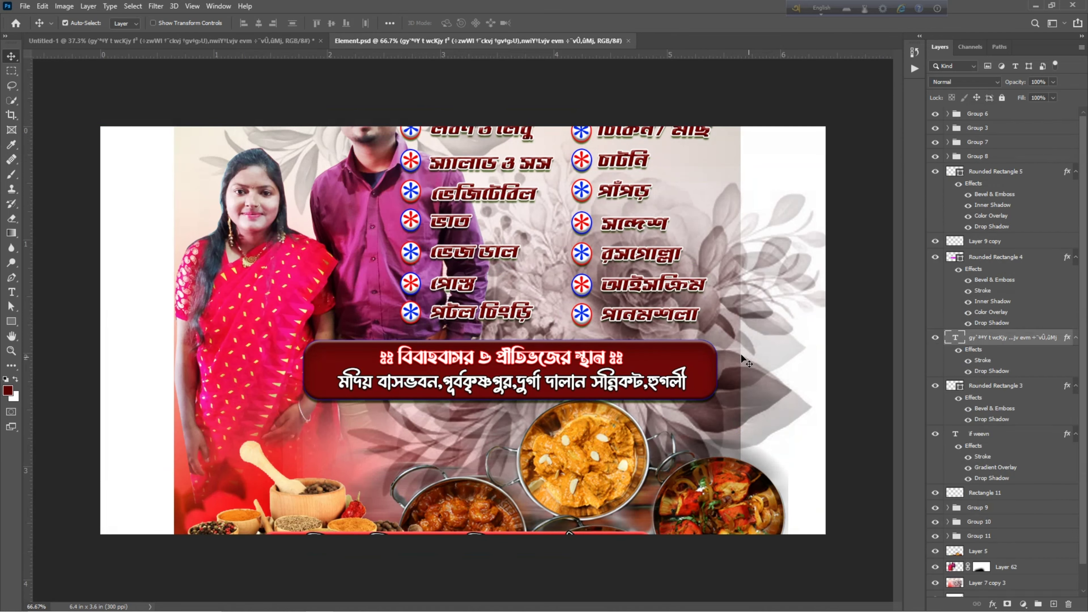
# Copy Rounded Rectangle 4, the dark red address box, into Untitled-1 and place it above the red bottom bar.
pyautogui.click(991, 270)
pyautogui.moveTo(621, 274); pyautogui.dragTo(499, 483)
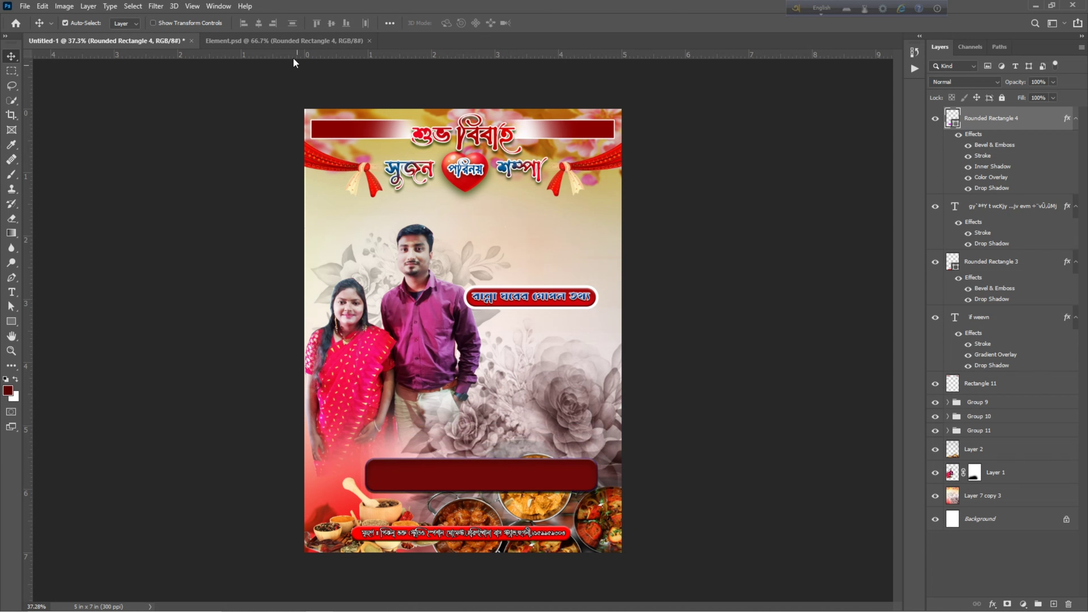
pyautogui.hotkey('ctrl', 'Tab')
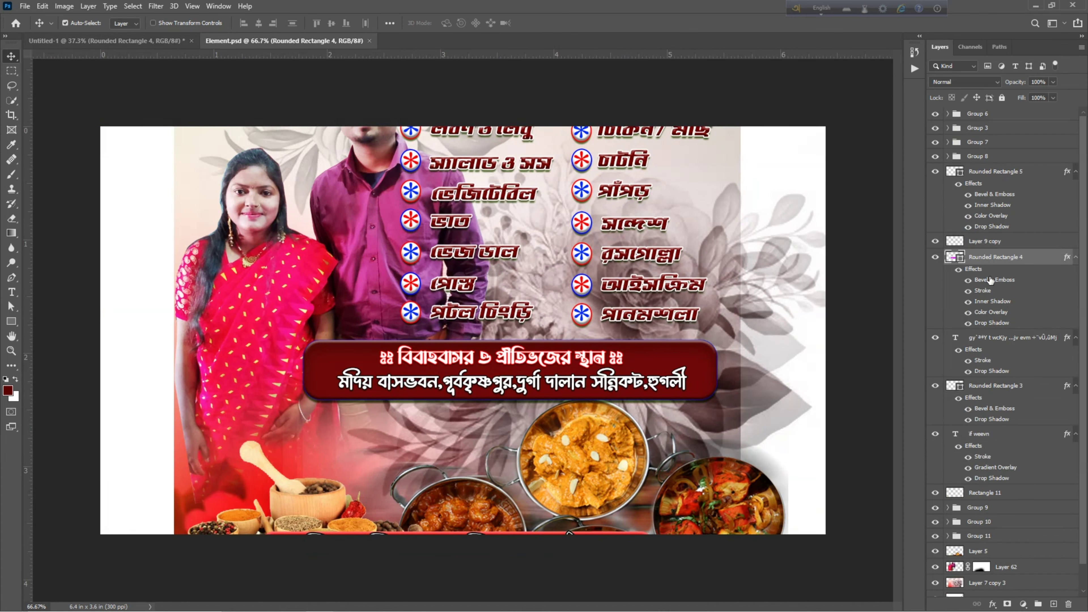
# Try to copy Layer 9 copy and Rounded Rectangle 5 together from Element.psd into the Untitled-1 poster.
pyautogui.click(985, 241)
pyautogui.keyDown('ctrl'); pyautogui.click(994, 171); pyautogui.keyUp('ctrl')
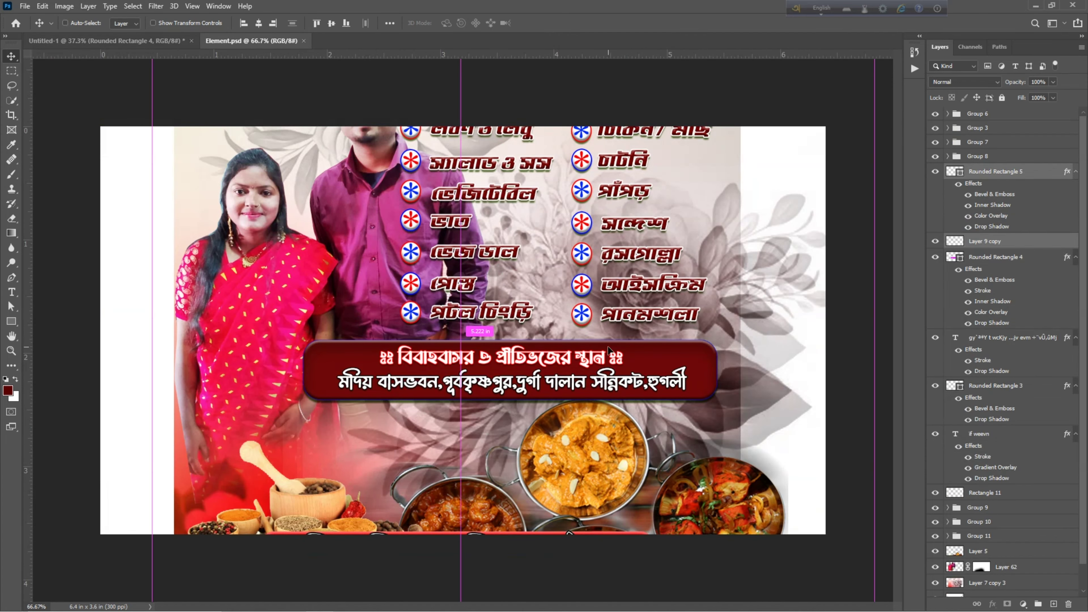
pyautogui.moveTo(608, 349); pyautogui.dragTo(570, 446)
pyautogui.press('z')
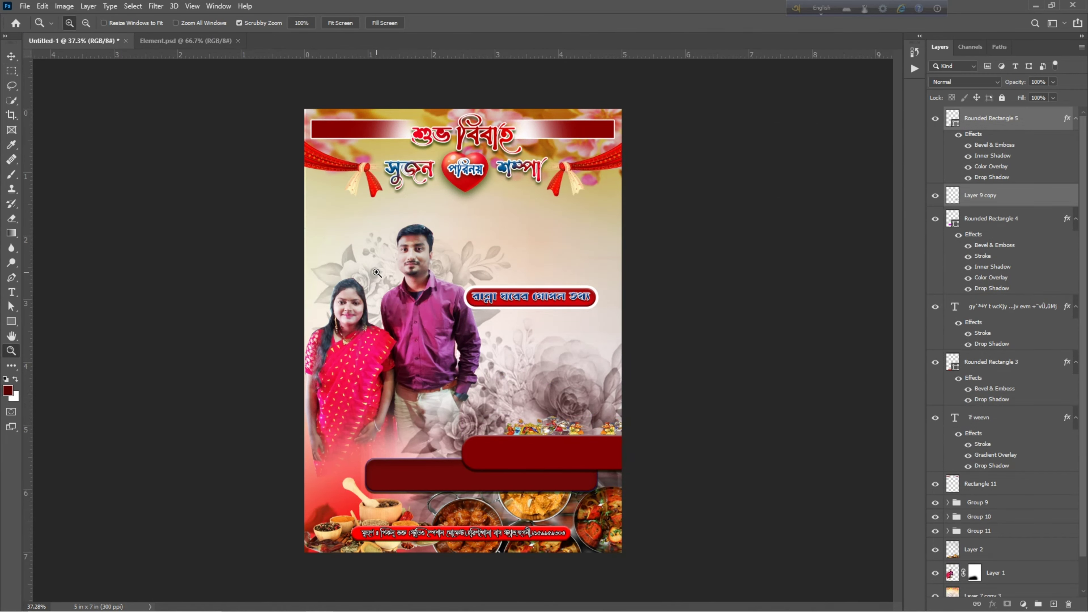
pyautogui.click(252, 41)
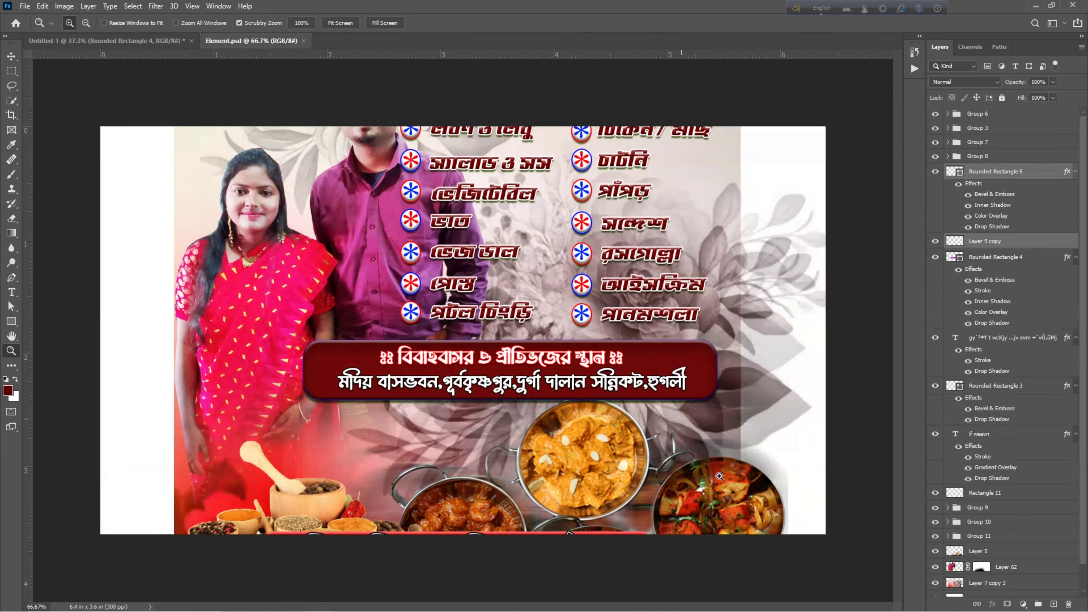
pyautogui.click(984, 243)
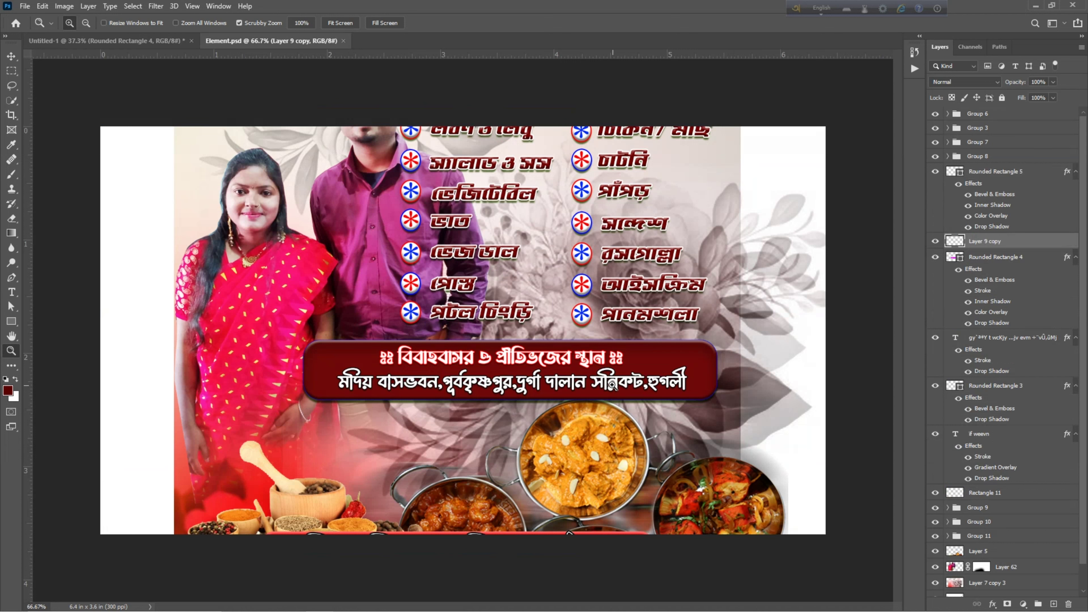
pyautogui.press('v')
pyautogui.keyDown('ctrl'); pyautogui.click(619, 390); pyautogui.keyUp('ctrl')
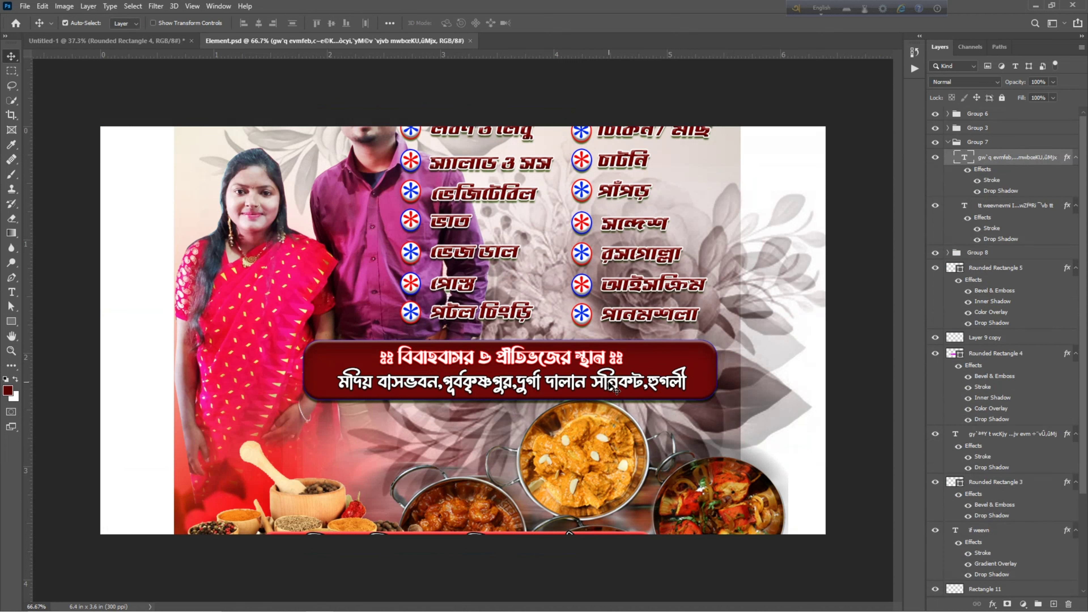
pyautogui.moveTo(609, 373); pyautogui.dragTo(364, 171)
pyautogui.hotkey('ctrl', 'z')
pyautogui.click(948, 143)
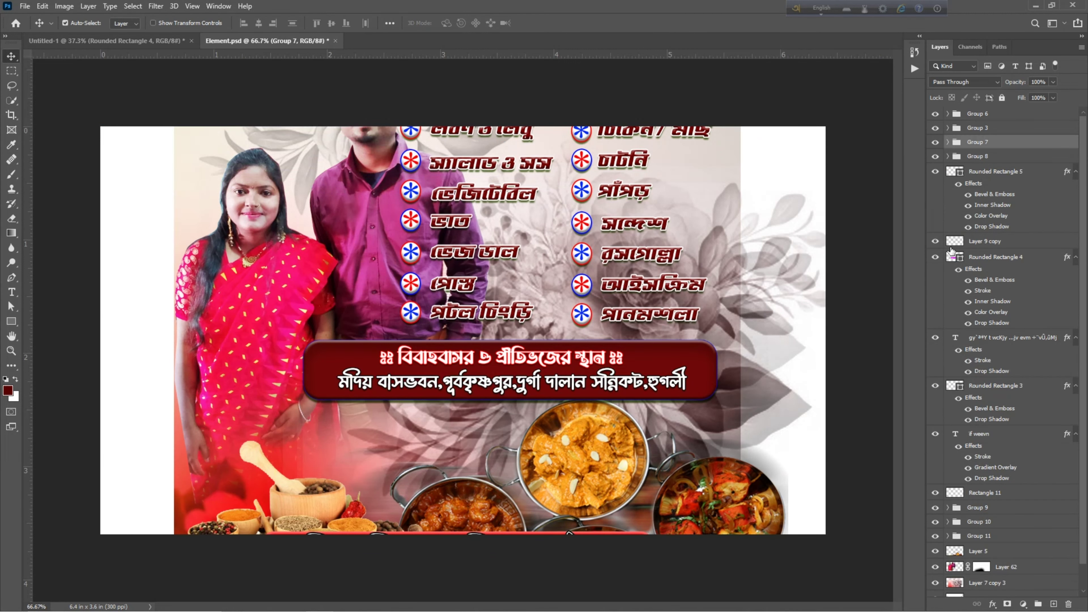
pyautogui.moveTo(593, 347); pyautogui.dragTo(152, 32)
# Copy only the ornament in Layer 9 copy from Element.psd into Untitled-1 and place it just below the couple's names.
pyautogui.click(983, 242)
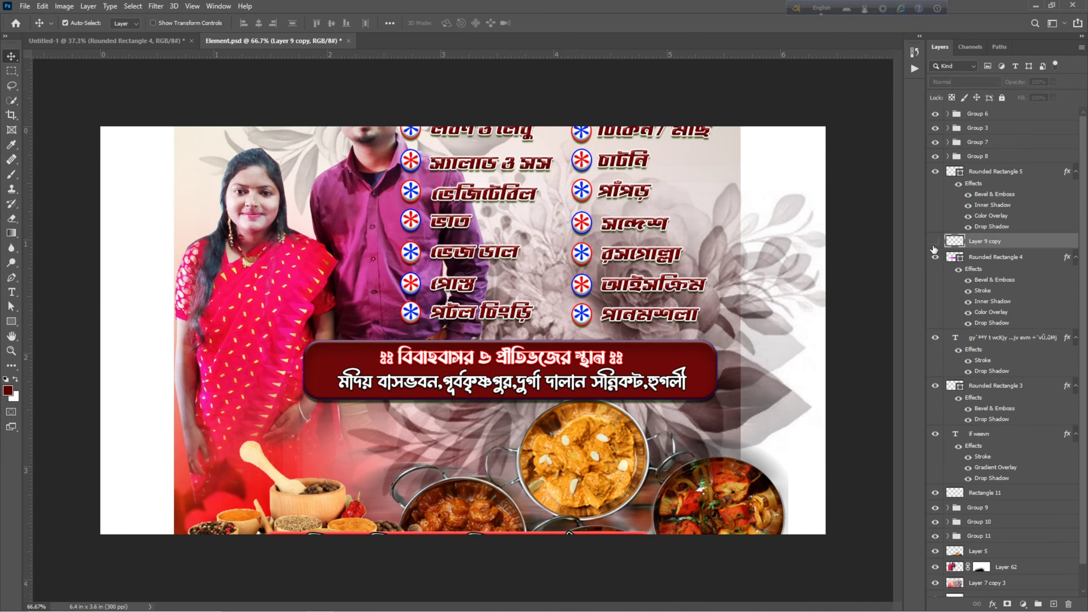
pyautogui.click(935, 241)
pyautogui.moveTo(322, 104); pyautogui.dragTo(459, 202)
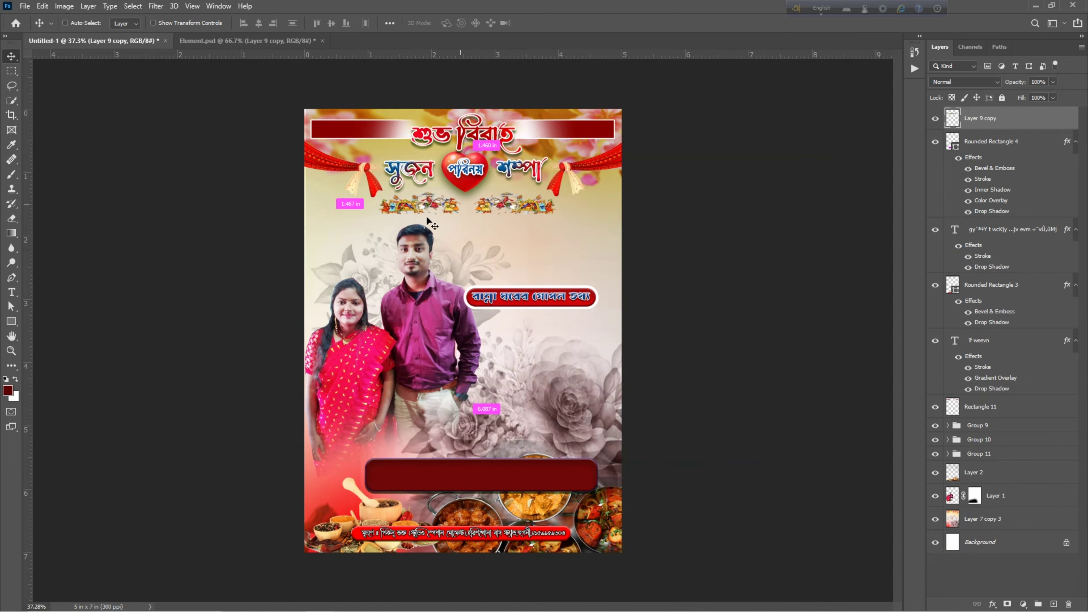
pyautogui.click(252, 41)
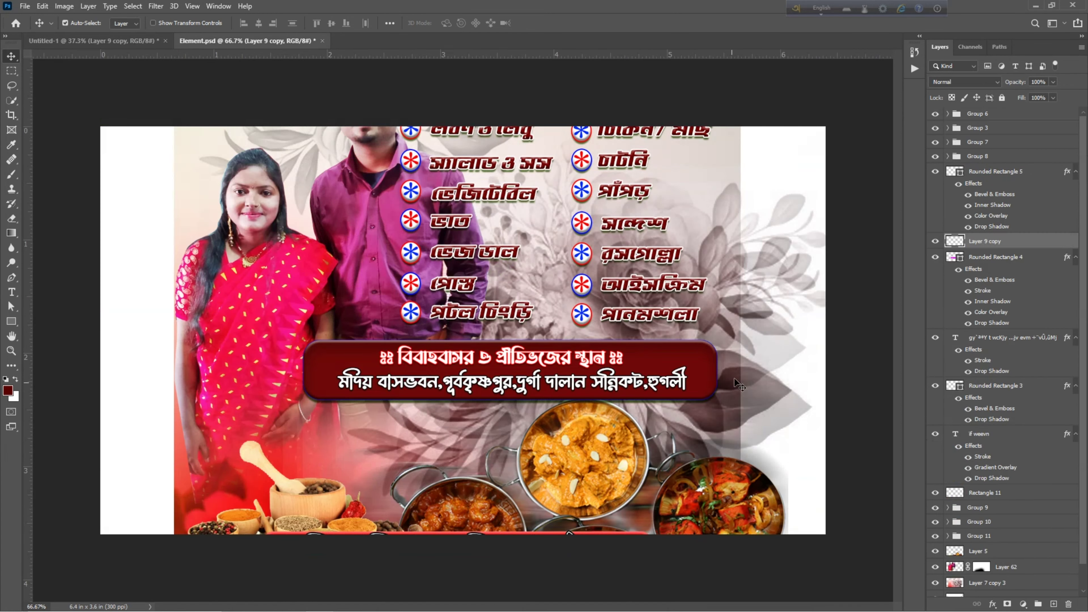
# Copy Rounded Rectangle 5 from Element.psd into the Untitled-1 poster.
pyautogui.click(987, 171)
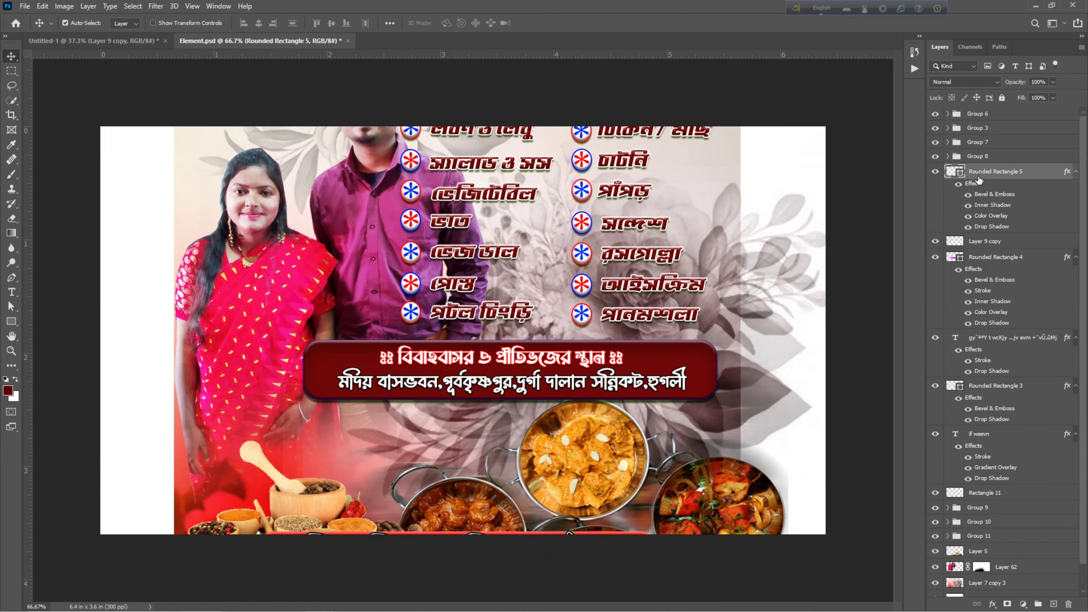
pyautogui.moveTo(221, 107); pyautogui.dragTo(488, 235)
pyautogui.click(274, 42)
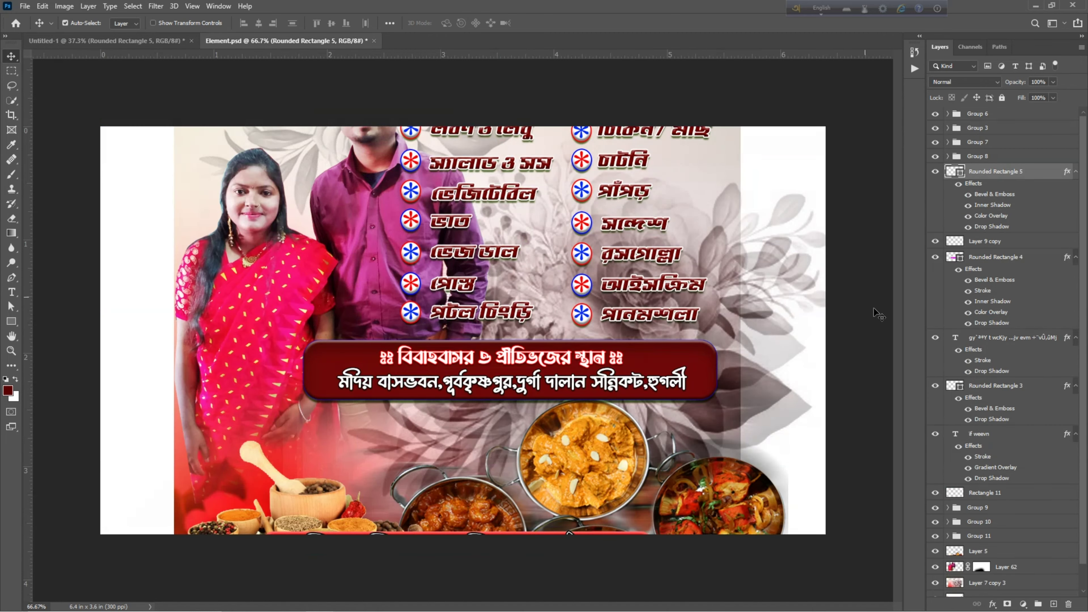
# Copy Group 8, the two-line event text, from Element.psd onto the upper red box in Untitled-1, and move the couple photo down clear of that box.
pyautogui.click(981, 161)
pyautogui.moveTo(644, 263); pyautogui.dragTo(442, 236)
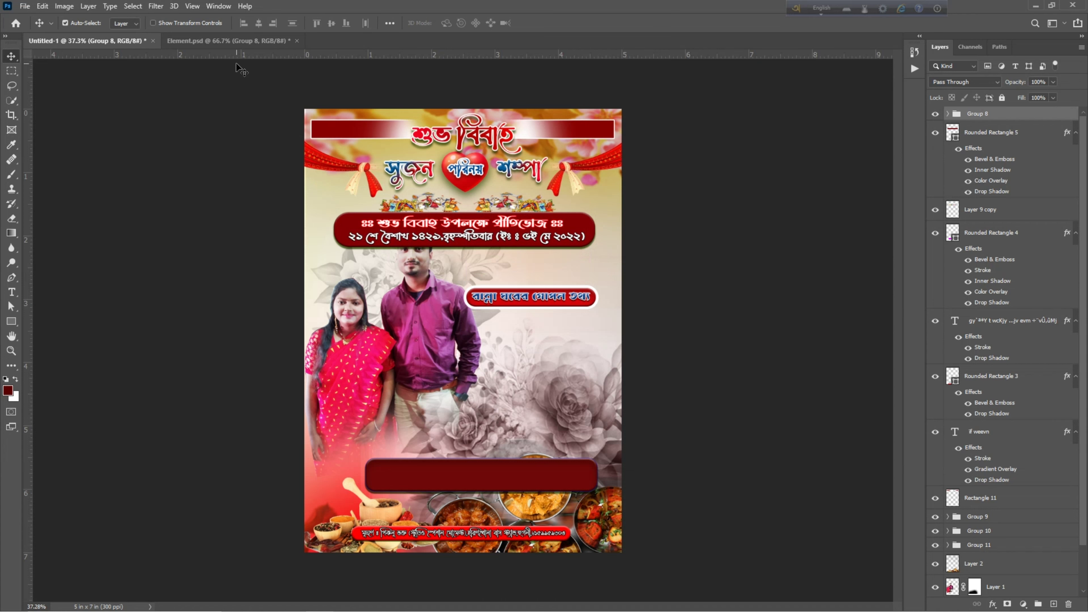
pyautogui.moveTo(426, 357); pyautogui.dragTo(419, 373)
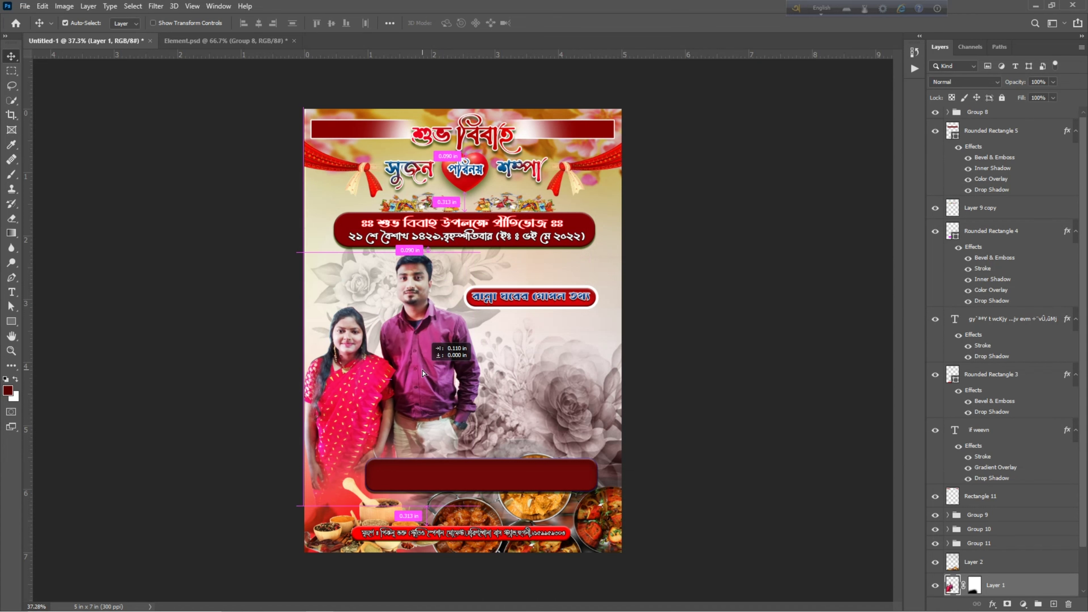
# Copy Group 7, the two-line venue text, from Element.psd onto the lower red box in Untitled-1 and raise it to the top of the layer stack.
pyautogui.click(229, 41)
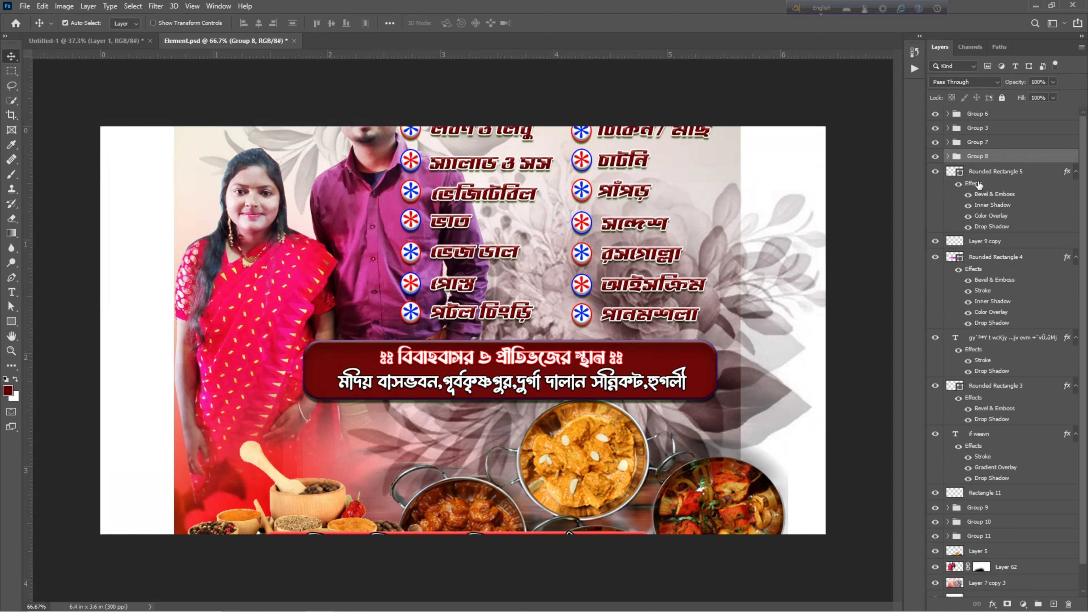
pyautogui.click(978, 140)
pyautogui.moveTo(583, 254); pyautogui.dragTo(476, 477)
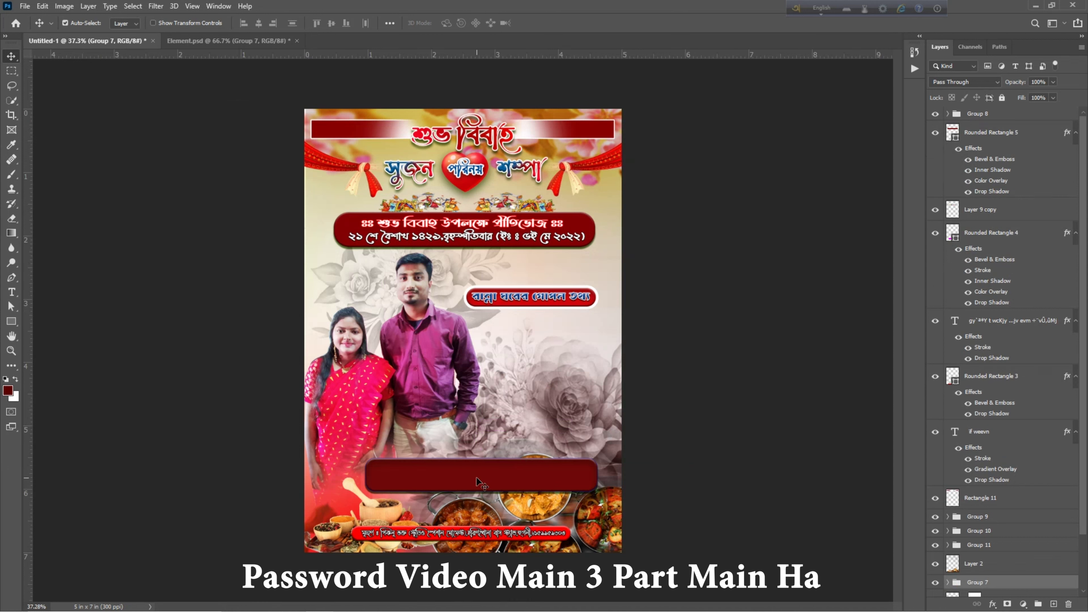
pyautogui.hotkey('ctrl', ']')
pyautogui.hotkey('ctrl', ']')
pyautogui.hotkey('ctrl', ']')
pyautogui.hotkey('ctrl', ']')
pyautogui.hotkey('ctrl', ']')
pyautogui.hotkey('ctrl', ']')
pyautogui.hotkey('ctrl', ']')
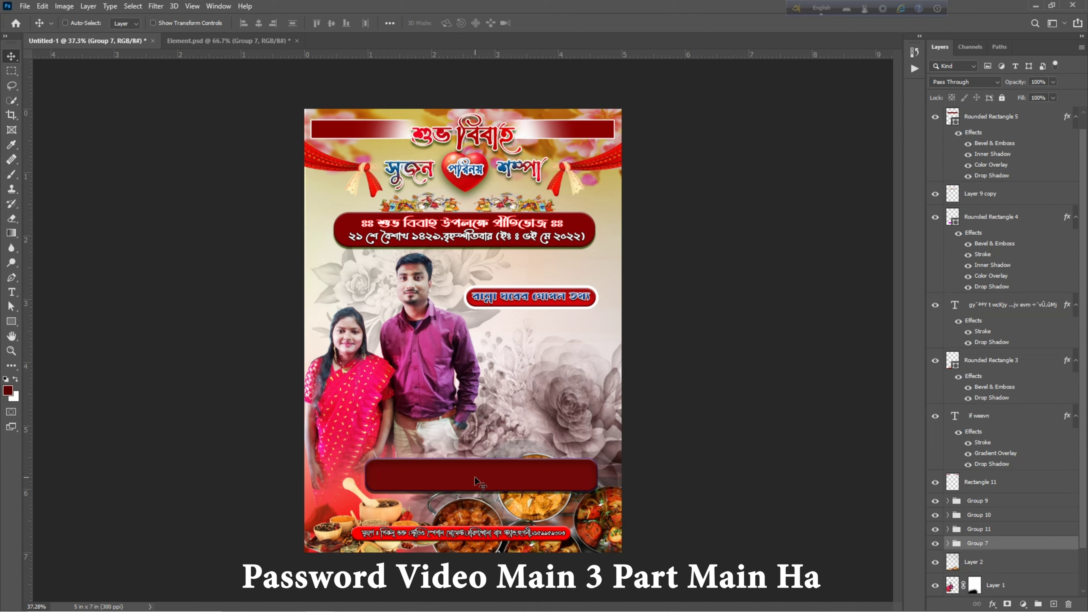
pyautogui.hotkey('ctrl', ']')
pyautogui.hotkey('ctrl', ']')
pyautogui.hotkey('ctrl', ']')
pyautogui.hotkey('ctrl', ']')
pyautogui.hotkey('ctrl', ']')
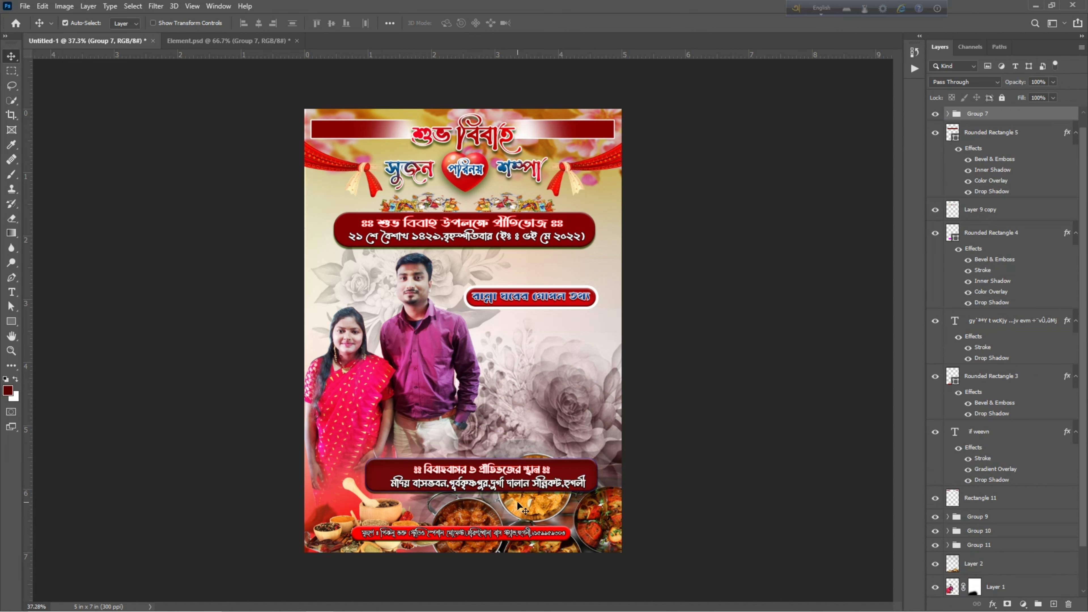
# Nudge the venue text slightly up and to the left so it sits centred inside the lower red box.
pyautogui.press('Up')
pyautogui.press('Up')
pyautogui.press('Up')
pyautogui.press('Up')
pyautogui.press('Up')
pyautogui.press('Up')
pyautogui.press('Up')
pyautogui.press('Up')
pyautogui.press('Up')
pyautogui.press('Up')
pyautogui.press('Up')
pyautogui.press('Left')
pyautogui.press('Left')
pyautogui.press('Left')
pyautogui.press('Left')
pyautogui.press('Left')
pyautogui.press('Left')
pyautogui.press('Left')
pyautogui.press('Left')
pyautogui.press('Left')
pyautogui.press('Left')
pyautogui.press('Left')
pyautogui.press('Left')
pyautogui.press('Left')
pyautogui.press('Left')
pyautogui.press('Left')
pyautogui.press('Left')
pyautogui.press('Left')
pyautogui.press('Left')
pyautogui.press('Left')
pyautogui.press('Left')
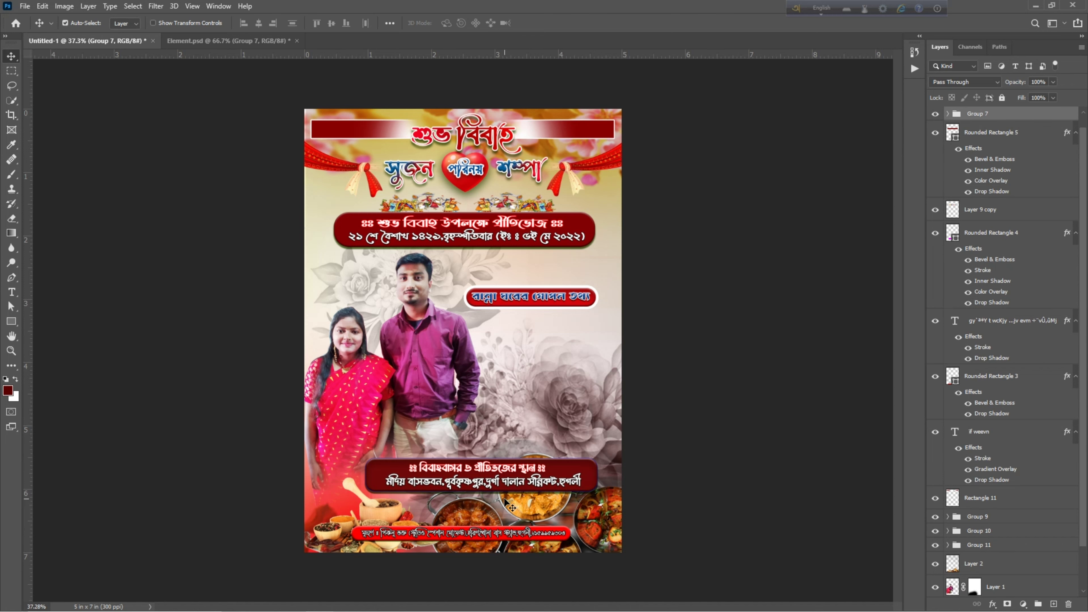
# Copy Group 3 from Element.psd into the Untitled-1 poster.
pyautogui.click(265, 41)
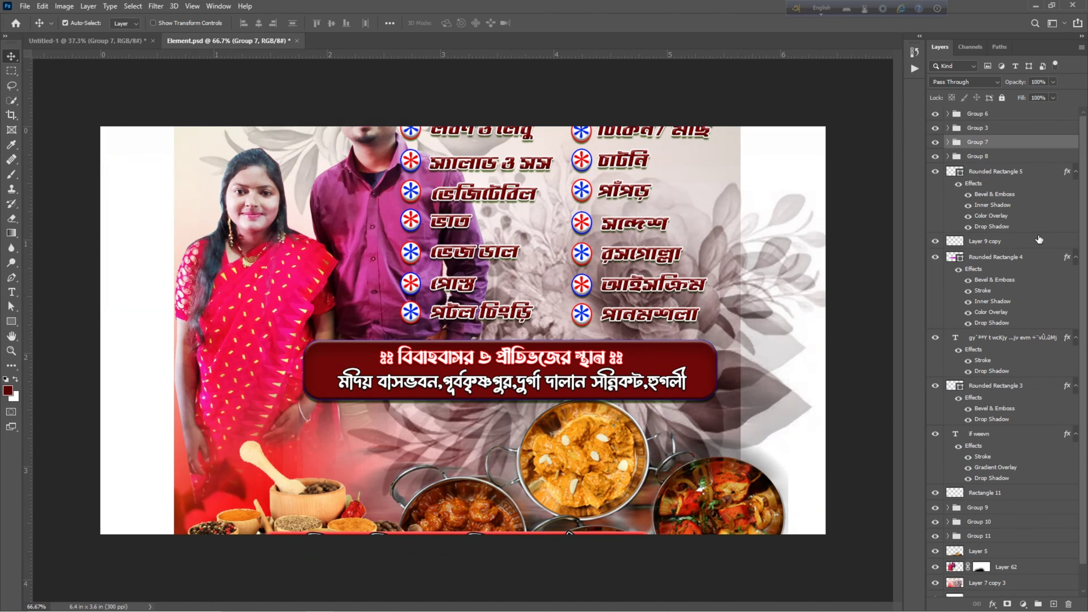
pyautogui.click(978, 130)
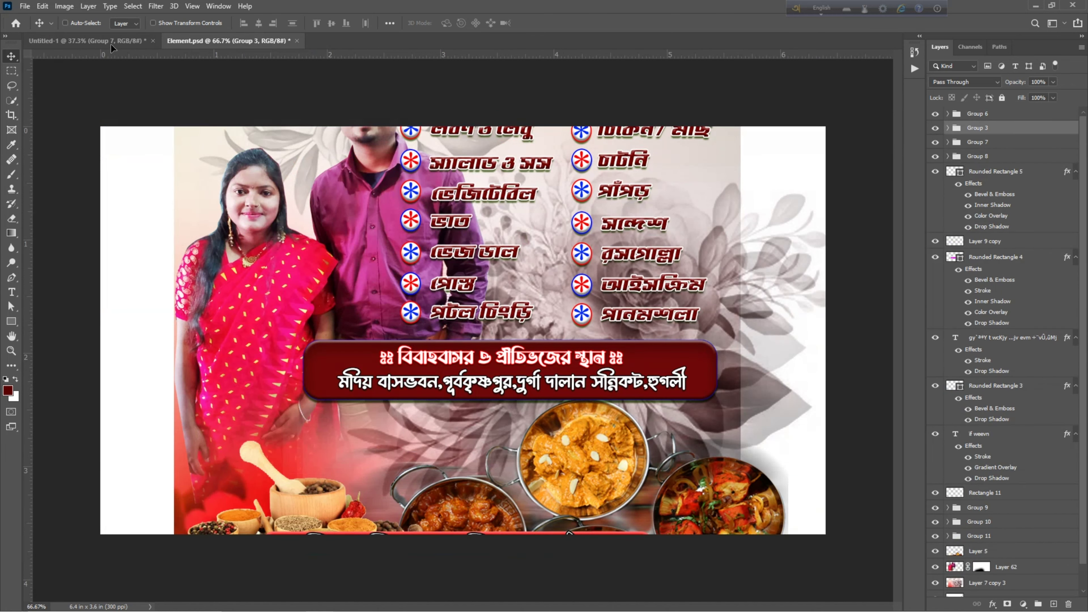
pyautogui.moveTo(107, 39); pyautogui.dragTo(486, 316)
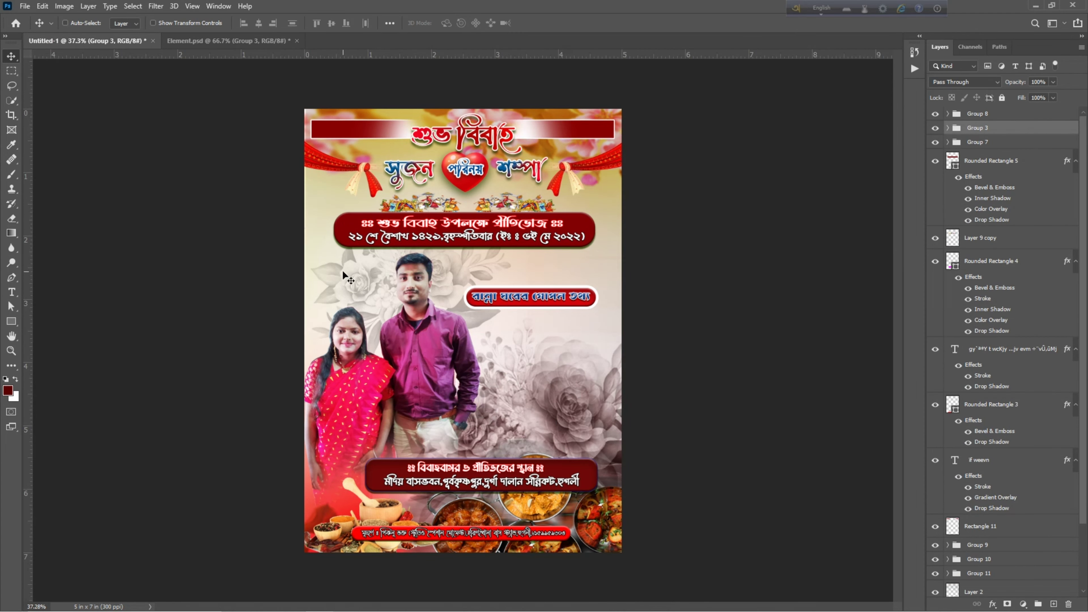
# Copy Group 6, the bulleted food list, from Element.psd into Untitled-1 and position it between the menu heading badge and the venue box.
pyautogui.click(227, 39)
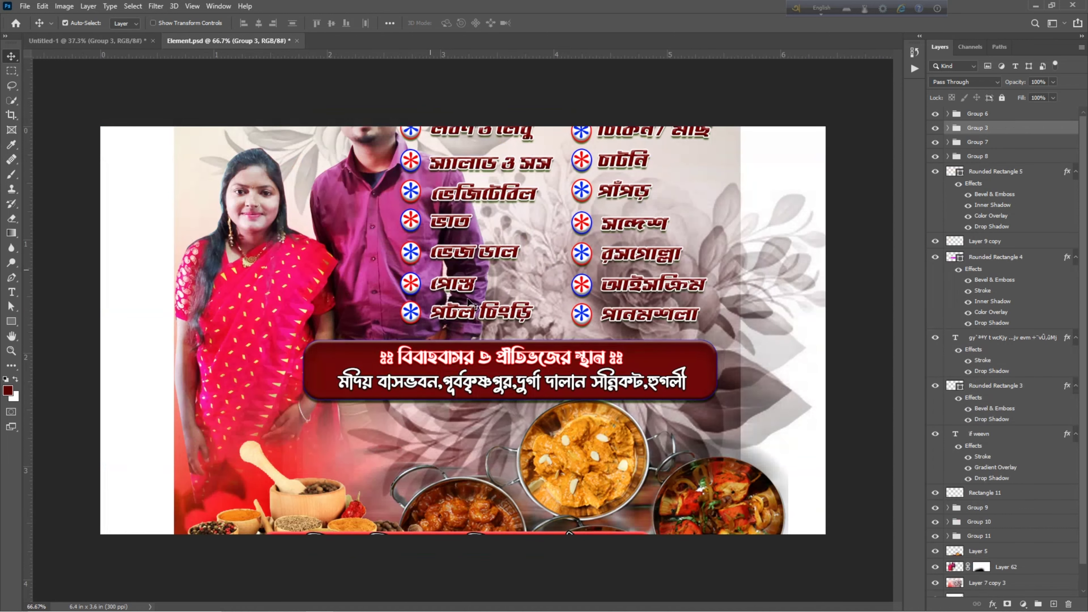
pyautogui.click(979, 115)
pyautogui.moveTo(448, 253); pyautogui.dragTo(472, 367)
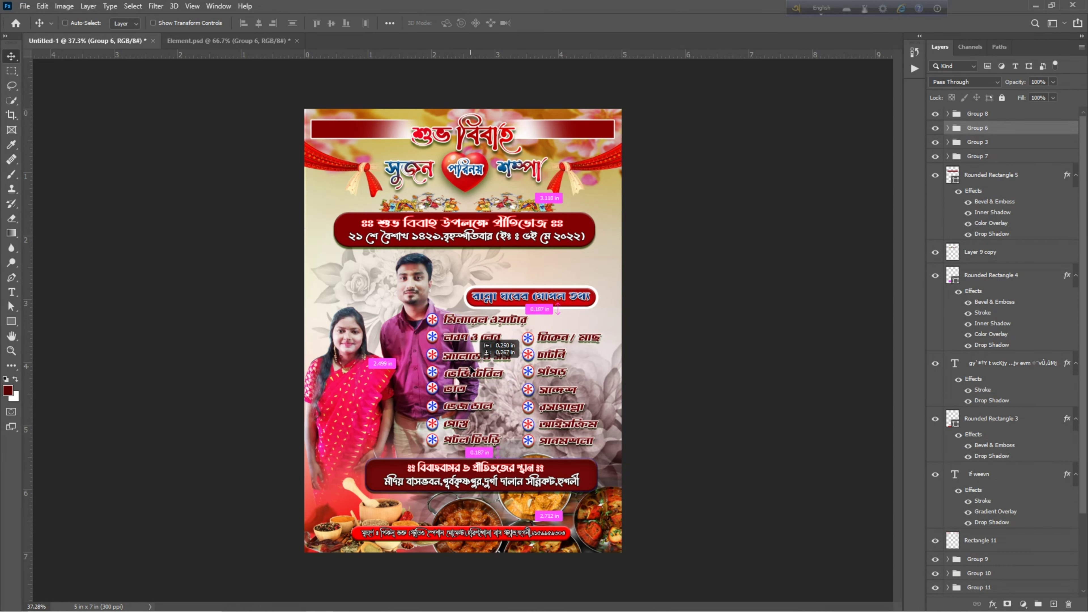
pyautogui.moveTo(471, 369); pyautogui.dragTo(472, 372)
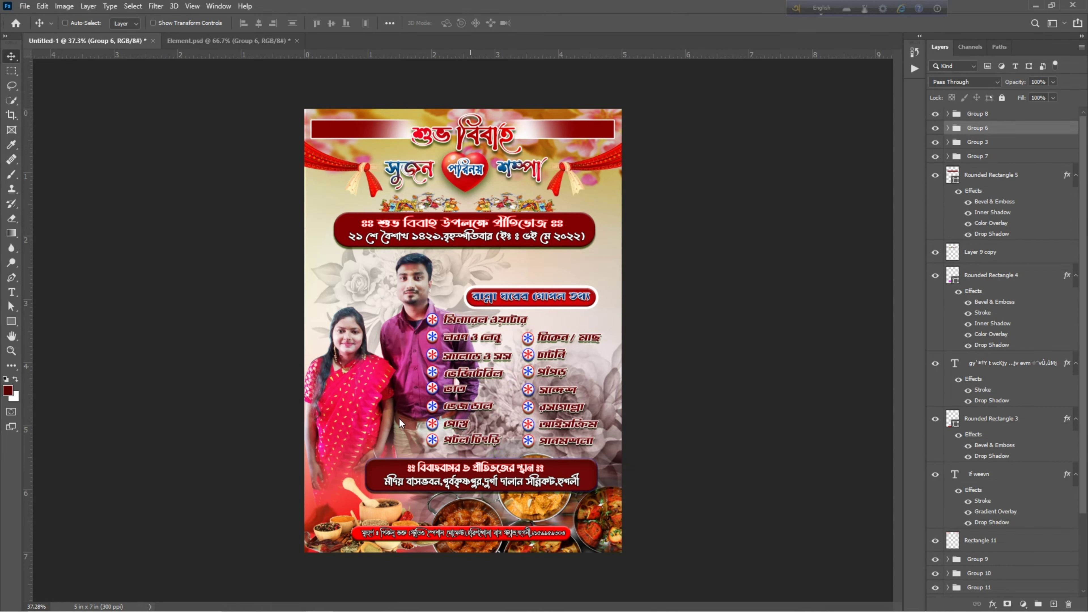
pyautogui.press('Left')
pyautogui.press('Left')
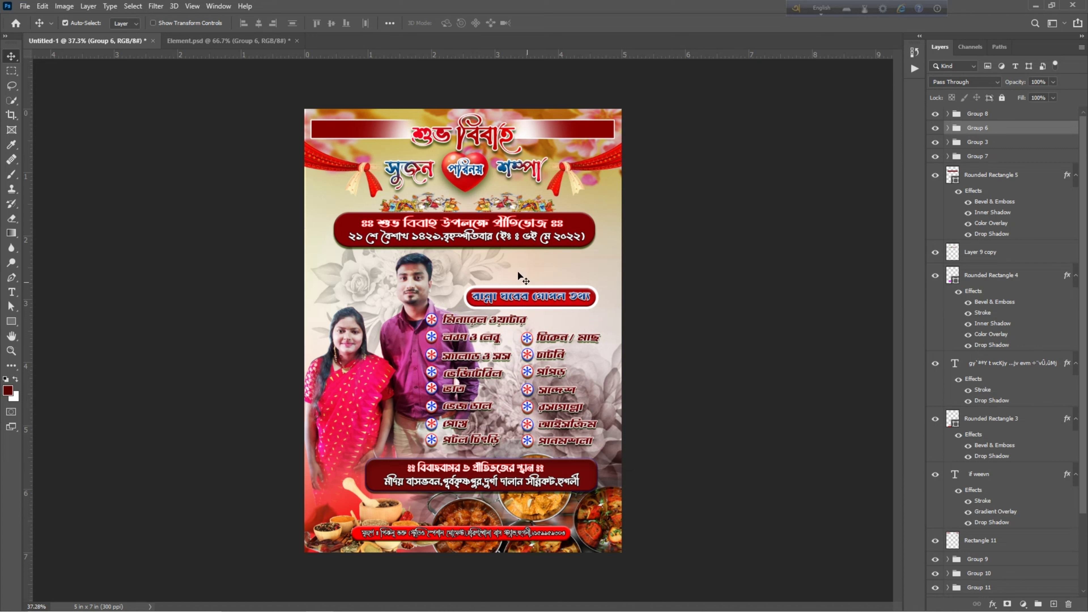
# Shift the menu heading text and its rounded badge up to leave more space above the food list.
pyautogui.click(536, 300)
pyautogui.keyDown('shift'); pyautogui.click(561, 305); pyautogui.keyUp('shift')
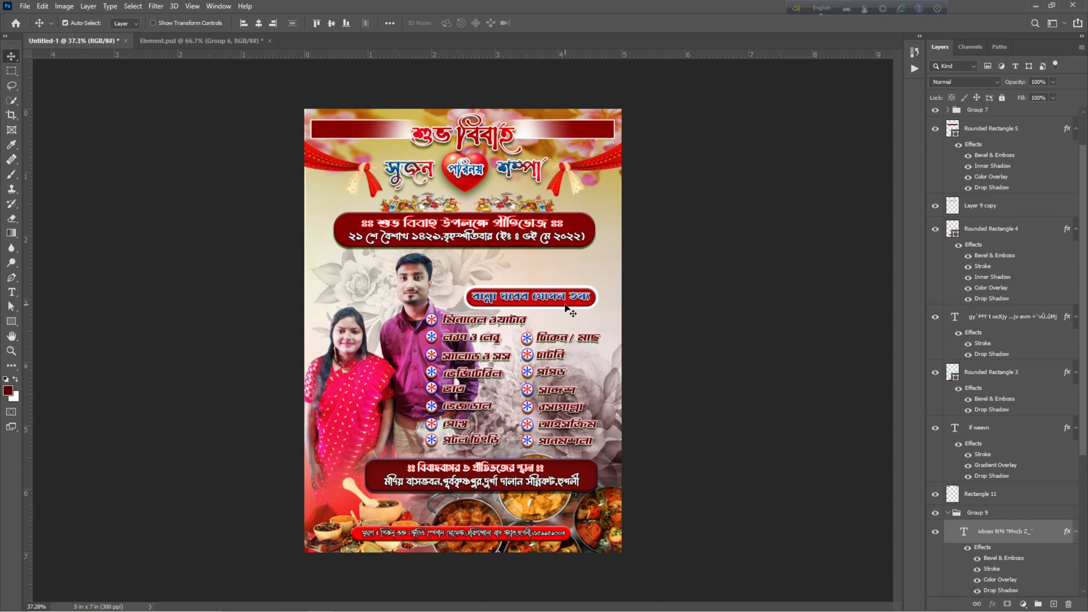
pyautogui.press('Up')
pyautogui.press('Up')
pyautogui.press('Up')
pyautogui.press('Up')
pyautogui.press('Up')
pyautogui.press('Up')
pyautogui.press('Up')
pyautogui.press('Up')
pyautogui.press('Up')
pyautogui.press('Up')
pyautogui.press('Up')
pyautogui.press('Up')
pyautogui.press('Up')
pyautogui.press('Up')
pyautogui.press('Up')
pyautogui.press('Up')
pyautogui.press('Up')
pyautogui.press('Up')
pyautogui.press('Up')
pyautogui.press('Up')
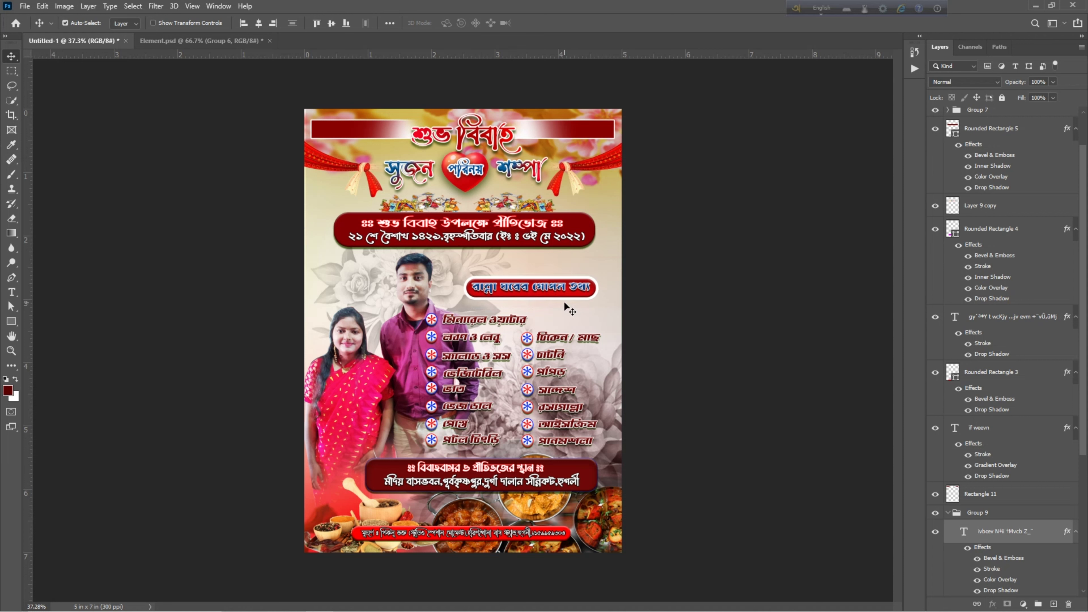
pyautogui.press('Up')
pyautogui.press('Up')
pyautogui.press('Up')
pyautogui.press('Up')
pyautogui.press('Up')
pyautogui.press('Up')
pyautogui.press('Up')
pyautogui.press('Up')
pyautogui.press('Up')
pyautogui.press('Up')
pyautogui.press('Up')
pyautogui.press('Up')
pyautogui.press('Up')
pyautogui.press('Up')
pyautogui.press('Up')
pyautogui.press('Up')
# Move the lower red venue box and both of its text lines together to the left to centre them on the poster.
pyautogui.click(579, 494)
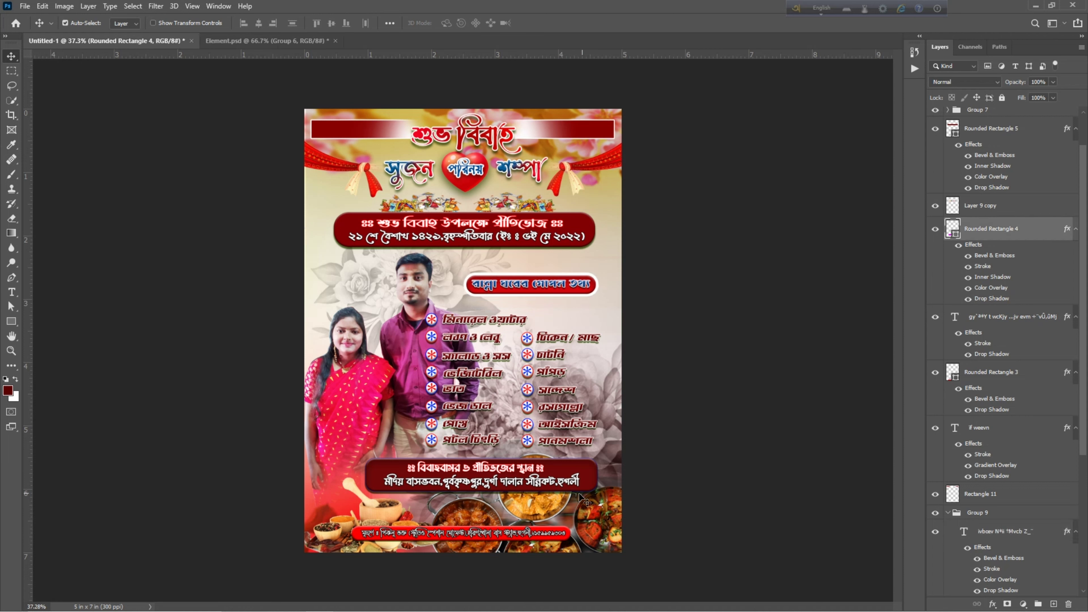
pyautogui.keyDown('shift'); pyautogui.click(570, 484); pyautogui.keyUp('shift')
pyautogui.keyDown('shift'); pyautogui.click(509, 467); pyautogui.keyUp('shift')
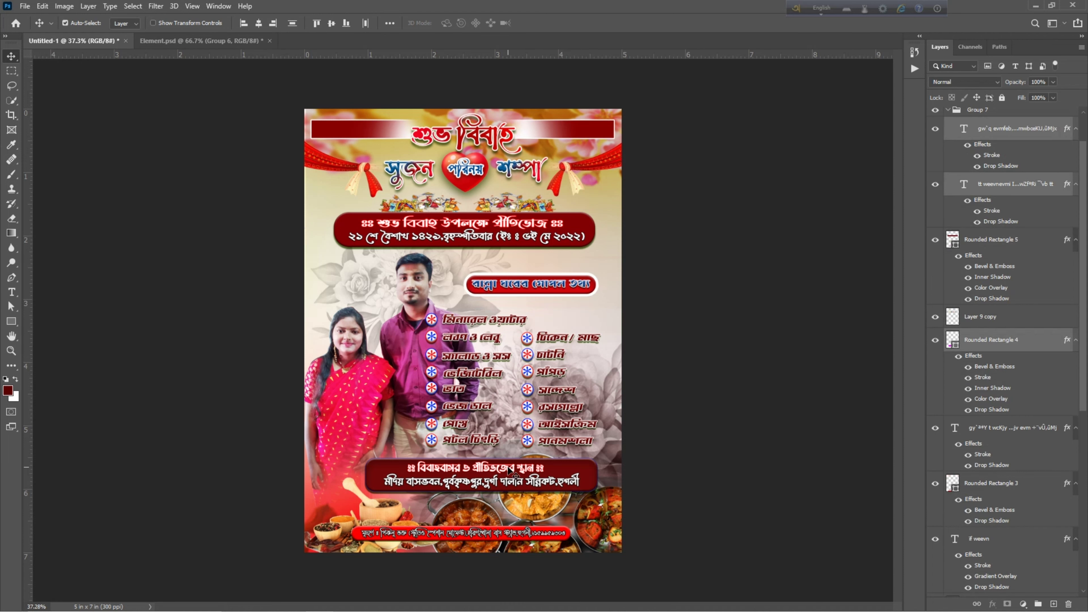
pyautogui.press('Left')
pyautogui.press('Left')
pyautogui.press('Left')
pyautogui.press('Left')
pyautogui.press('Left')
pyautogui.press('Left')
pyautogui.press('Left')
pyautogui.press('Left')
pyautogui.press('Left')
pyautogui.press('Left')
pyautogui.press('Left')
pyautogui.press('Left')
pyautogui.press('Left')
pyautogui.press('Left')
pyautogui.press('Left')
pyautogui.press('Left')
pyautogui.press('Left')
pyautogui.press('Left')
pyautogui.press('Left')
pyautogui.press('Left')
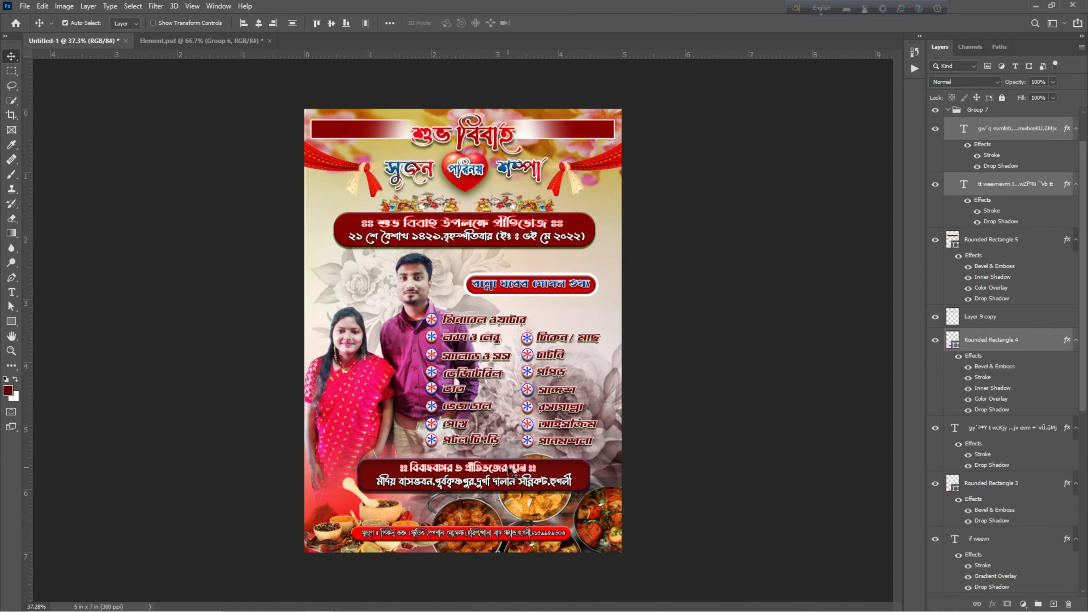
pyautogui.press('Left')
pyautogui.press('Left')
pyautogui.press('Left')
pyautogui.press('Left')
pyautogui.press('Left')
pyautogui.press('Left')
pyautogui.press('Left')
pyautogui.press('Left')
pyautogui.press('Left')
pyautogui.press('Left')
pyautogui.press('Left')
pyautogui.press('Left')
pyautogui.press('Left')
pyautogui.press('Left')
pyautogui.press('Left')
pyautogui.press('Left')
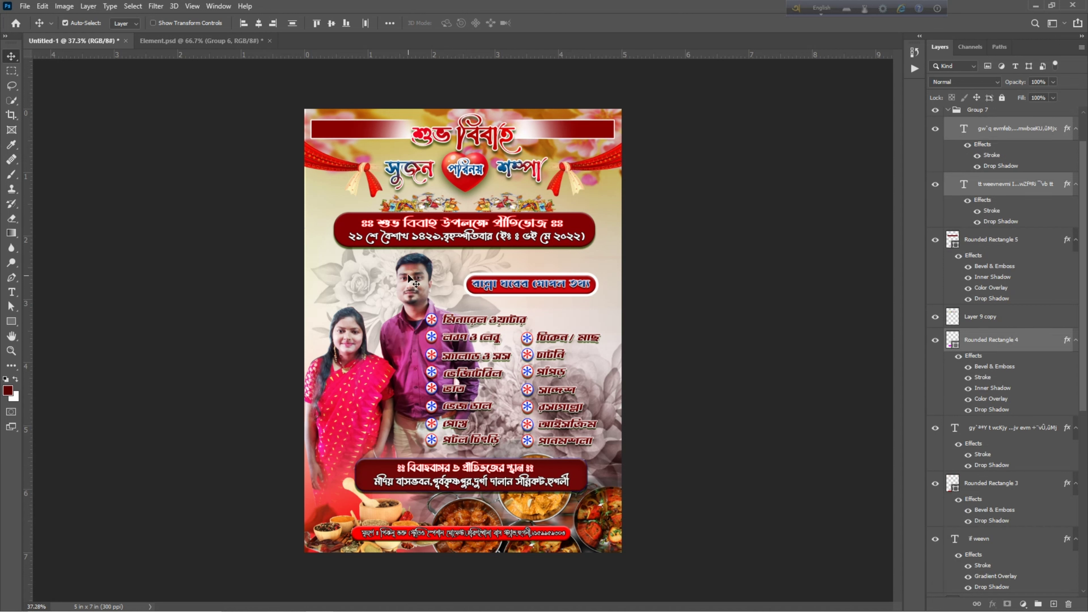
# Shift the couple photo slightly to the right and down.
pyautogui.moveTo(409, 279); pyautogui.dragTo(411, 281)
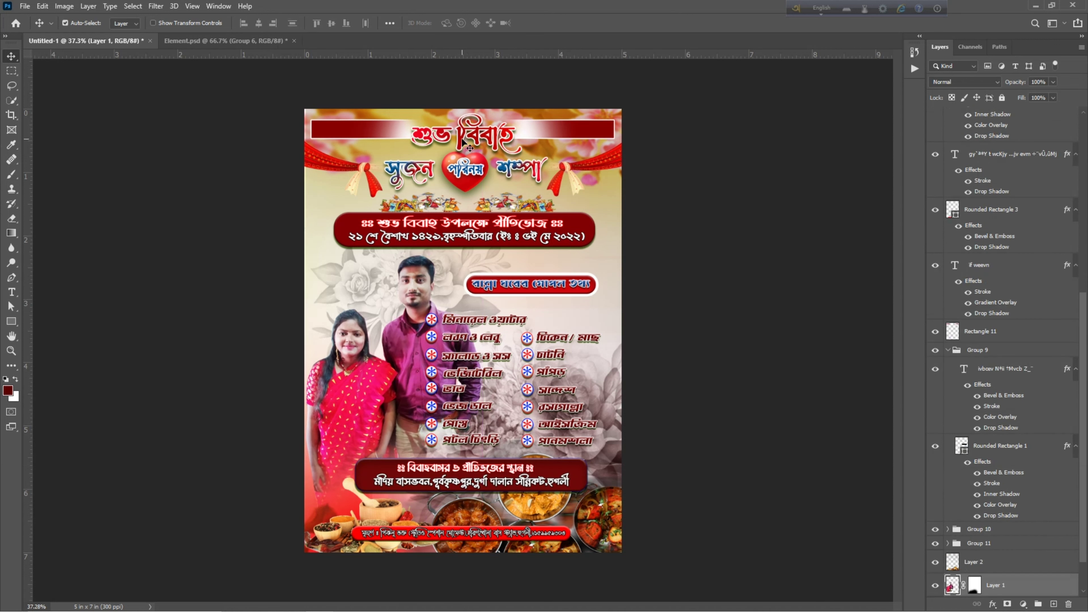
# Nudge the Rectangle 11 gradient bar down behind the wedding title.
pyautogui.click(568, 136)
pyautogui.press('Down')
pyautogui.press('Down')
pyautogui.press('Down')
pyautogui.press('Down')
pyautogui.press('Down')
pyautogui.press('Down')
pyautogui.press('Down')
pyautogui.press('Down')
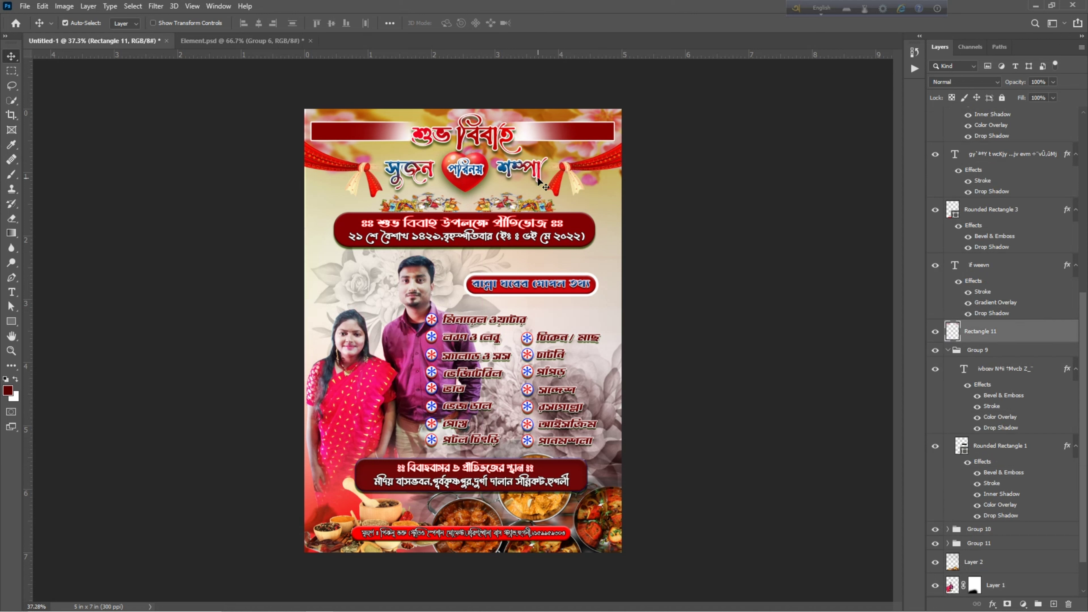
pyautogui.press('Down')
pyautogui.press('Down')
pyautogui.press('Down')
pyautogui.press('Down')
pyautogui.press('Down')
pyautogui.press('Down')
pyautogui.press('Down')
pyautogui.press('Down')
pyautogui.press('Down')
pyautogui.press('Down')
pyautogui.press('Down')
pyautogui.press('Down')
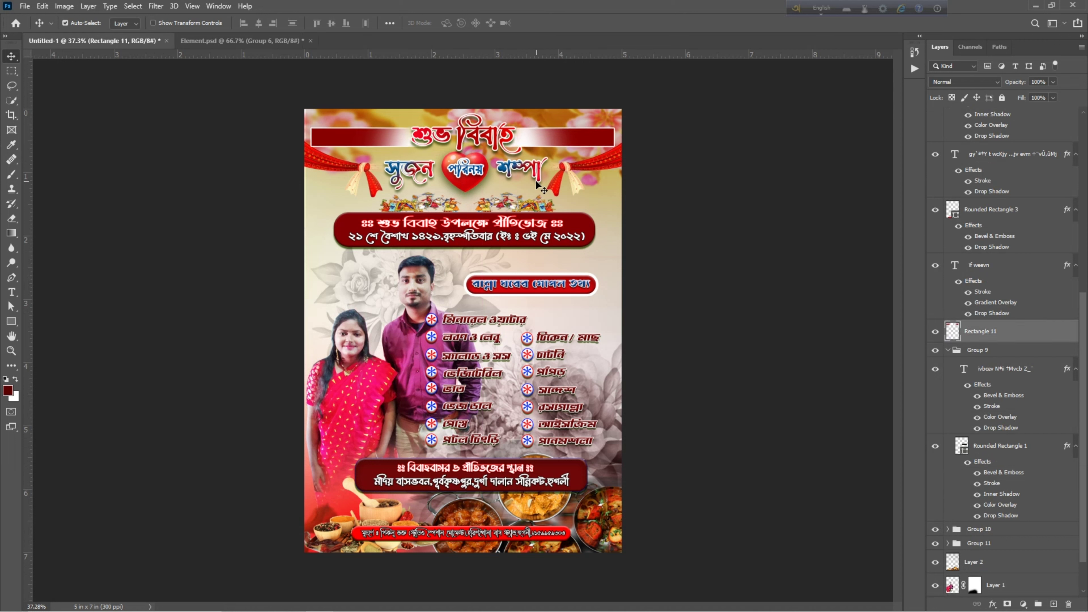
# Stretch the Rectangle 11 gradient bar upward with Free Transform to make it taller behind the title.
pyautogui.hotkey('ctrl', 't')
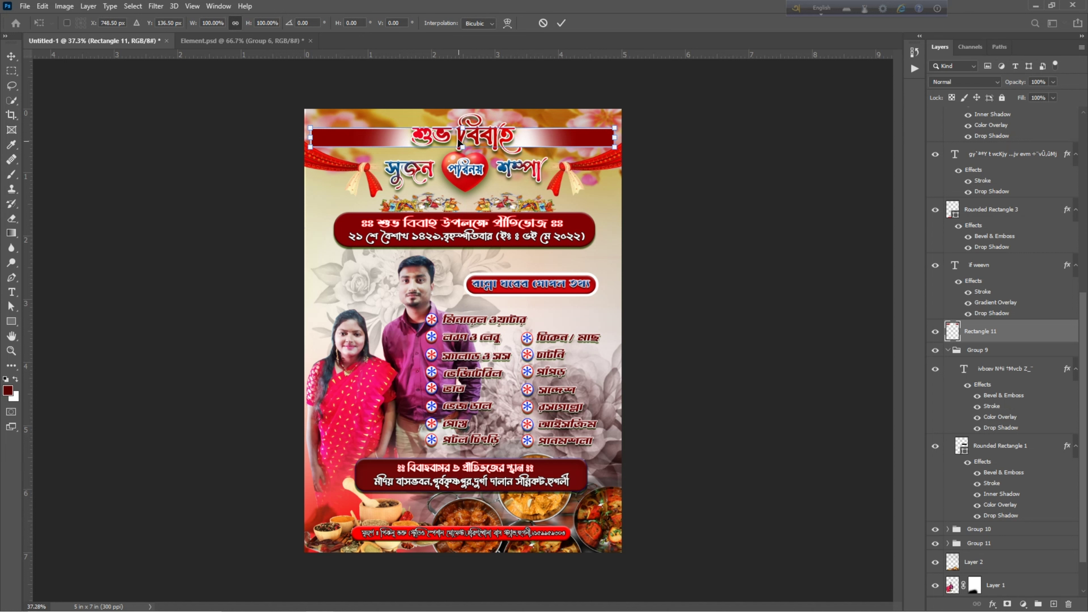
pyautogui.moveTo(461, 127); pyautogui.dragTo(462, 115)
pyautogui.press('Return')
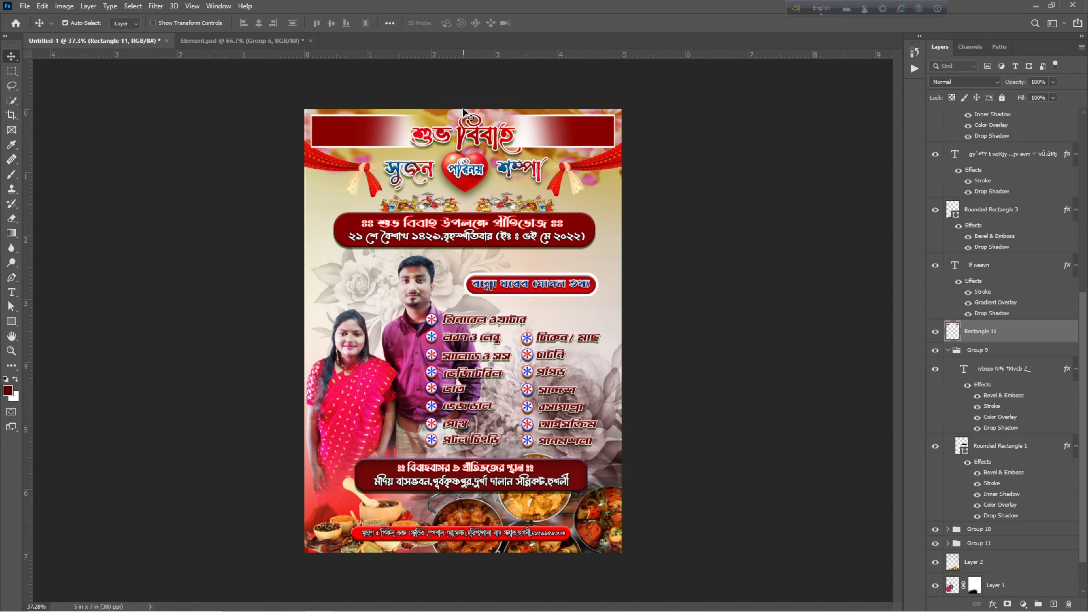
# Lower the Rectangle 11 gradient bar slightly so it sits evenly behind the wedding title.
pyautogui.press('Down')
pyautogui.press('Down')
pyautogui.press('Down')
pyautogui.press('Down')
pyautogui.press('Down')
pyautogui.press('Down')
pyautogui.press('Down')
pyautogui.press('Down')
pyautogui.press('Down')
pyautogui.press('Down')
pyautogui.press('Down')
pyautogui.press('Down')
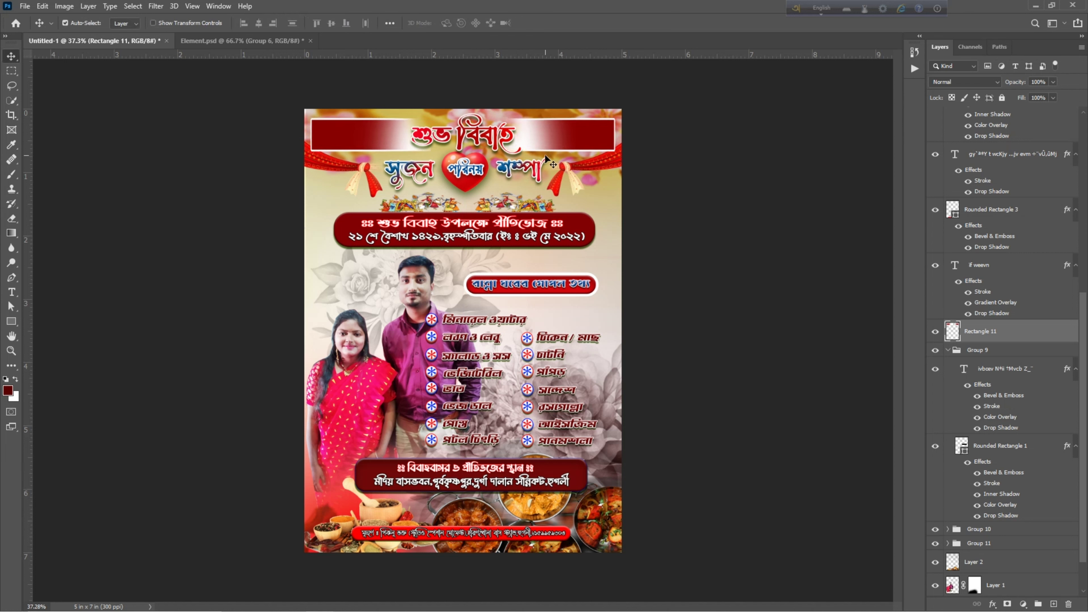
pyautogui.press('Down')
pyautogui.press('Down')
pyautogui.press('Up')
pyautogui.press('Up')
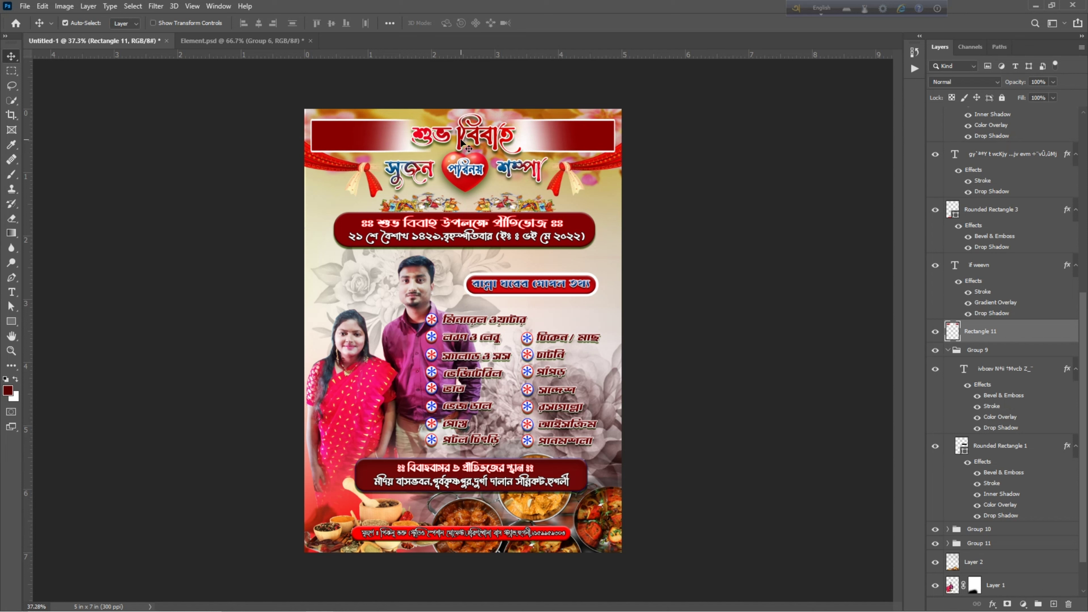
# Shift the wedding title text slightly to the left to centre it on the gradient bar.
pyautogui.click(469, 140)
pyautogui.press('Left')
pyautogui.press('Left')
pyautogui.press('Left')
pyautogui.press('Left')
pyautogui.press('Left')
pyautogui.press('Left')
pyautogui.press('Left')
pyautogui.press('Left')
pyautogui.press('Left')
pyautogui.press('Left')
pyautogui.moveTo(476, 167); pyautogui.dragTo(483, 169)
pyautogui.press('Right')
pyautogui.press('Right')
pyautogui.press('Right')
# Select the couple's two names and the heart motif's text together and nudge them slightly down below the title bar.
pyautogui.click(464, 171)
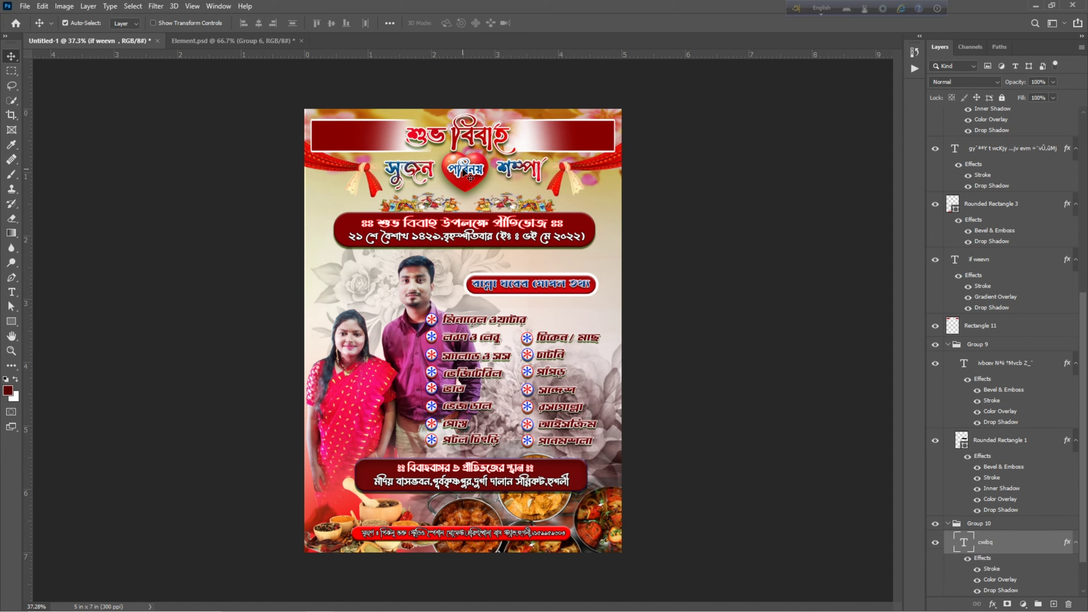
pyautogui.keyDown('shift'); pyautogui.click(430, 173); pyautogui.keyUp('shift')
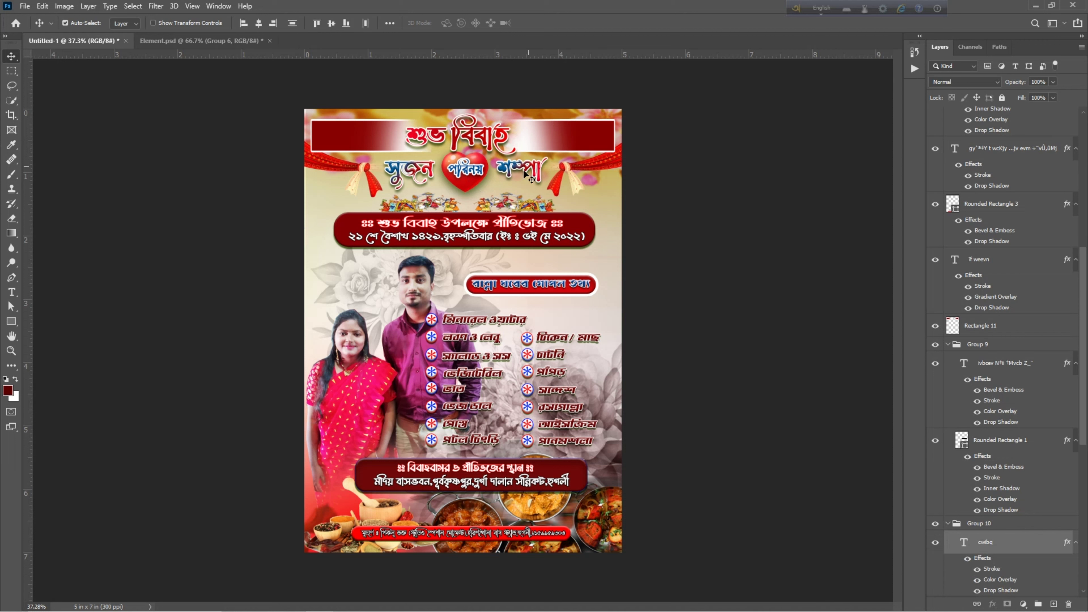
pyautogui.press('Down')
pyautogui.press('Down')
pyautogui.press('Down')
pyautogui.press('Down')
pyautogui.press('Down')
pyautogui.press('Down')
pyautogui.press('Down')
pyautogui.press('Down')
pyautogui.press('Down')
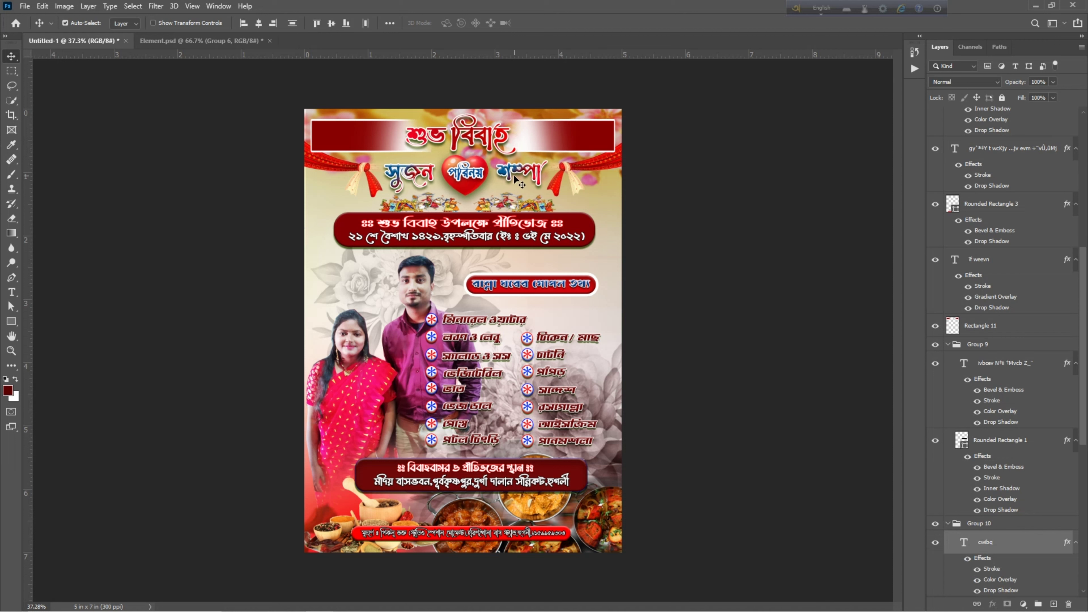
pyautogui.press('Down')
pyautogui.press('Down')
pyautogui.press('Down')
# Select both red curtain decorations beside the couple's names and move them slightly down.
pyautogui.click(565, 172)
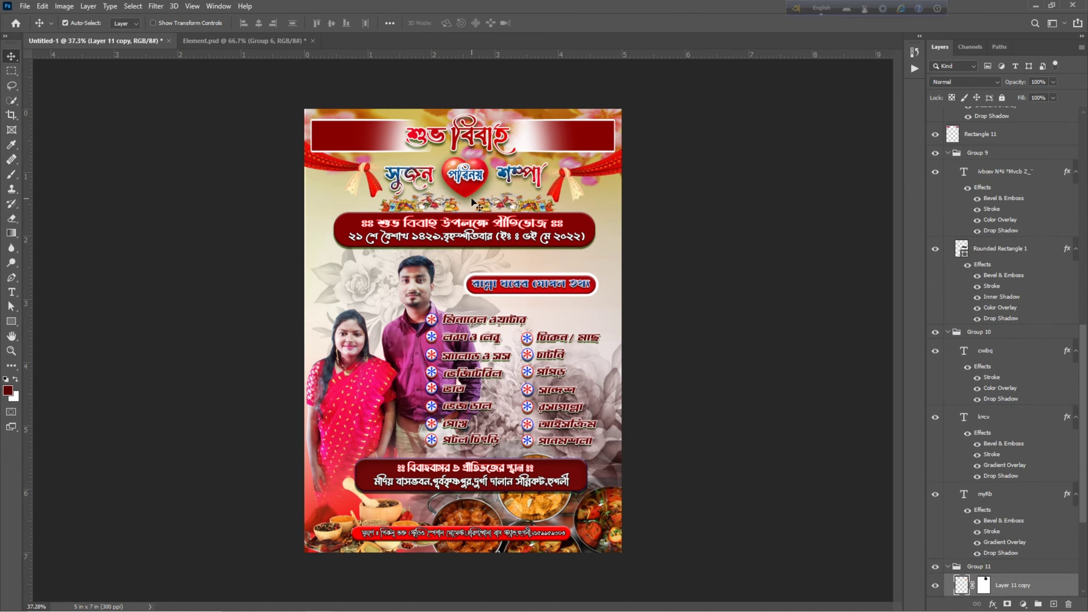
pyautogui.moveTo(395, 188); pyautogui.dragTo(381, 188)
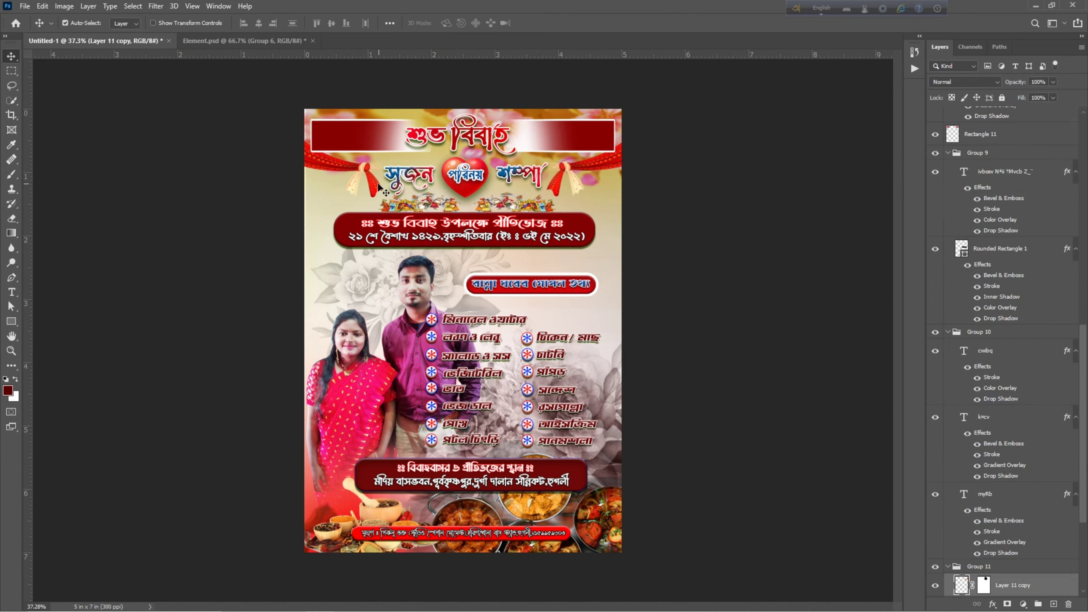
pyautogui.keyDown('shift'); pyautogui.click(364, 171); pyautogui.keyUp('shift')
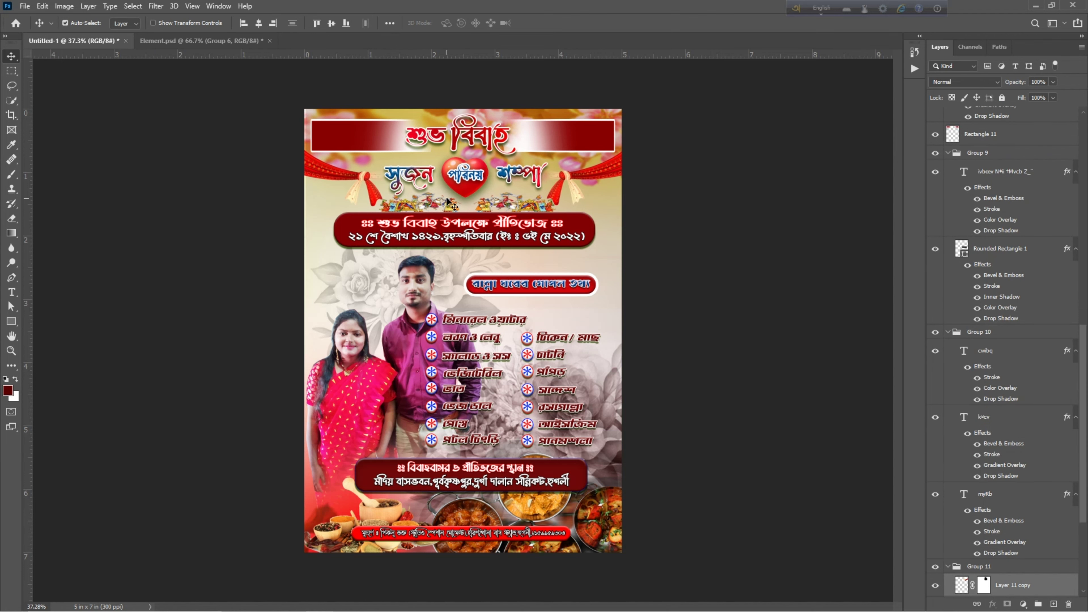
# Preview the whole poster fitted to the screen with the panels hidden, and restore the panels.
pyautogui.press('Tab')
pyautogui.hotkey('ctrl', '0')
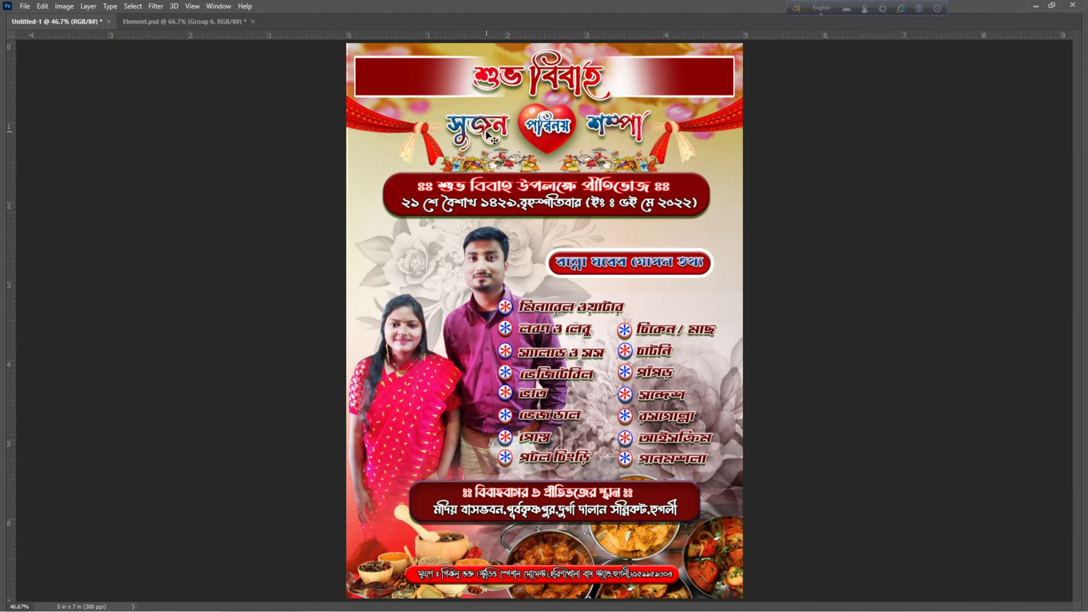
pyautogui.press('Tab')
pyautogui.hotkey('ctrl', '0')
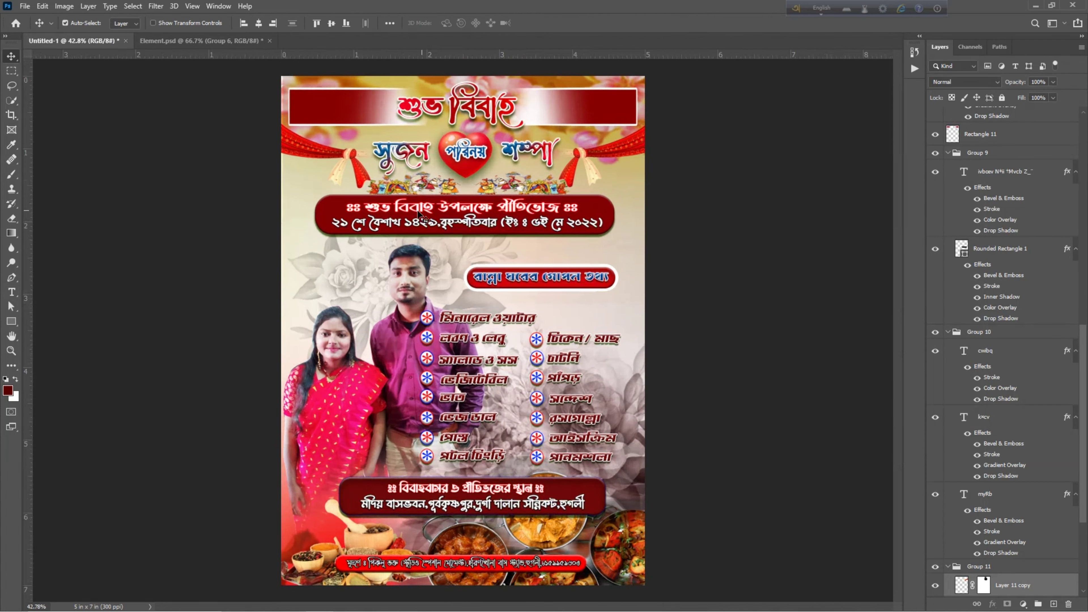
# Review the poster's names, title, upper banner, menu heading and venue text, checking the text layers and the overall layout.
pyautogui.click(406, 160)
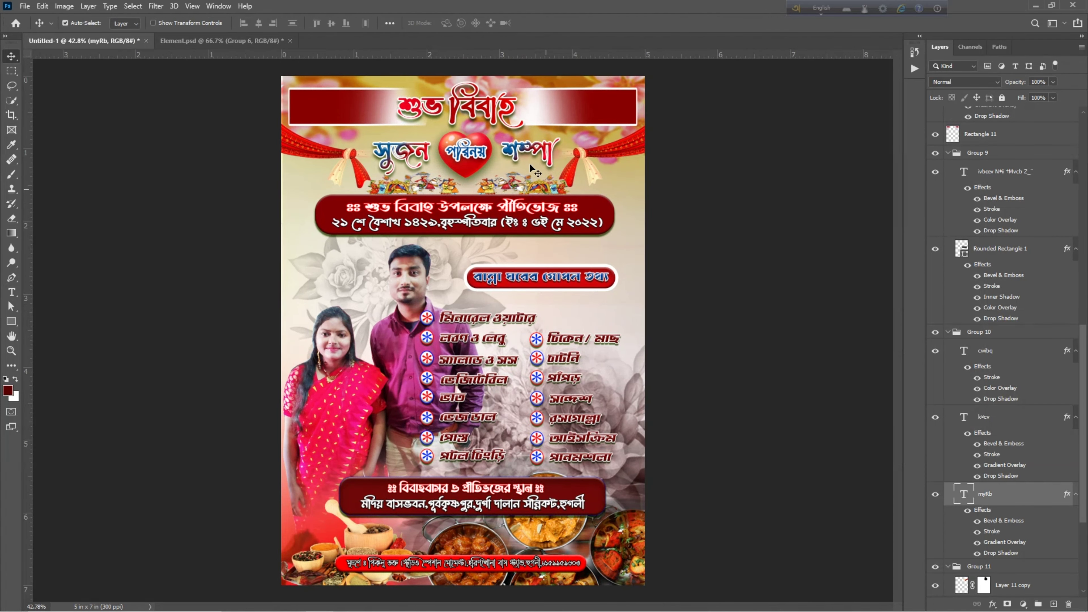
pyautogui.click(517, 153)
pyautogui.doubleClick(477, 98)
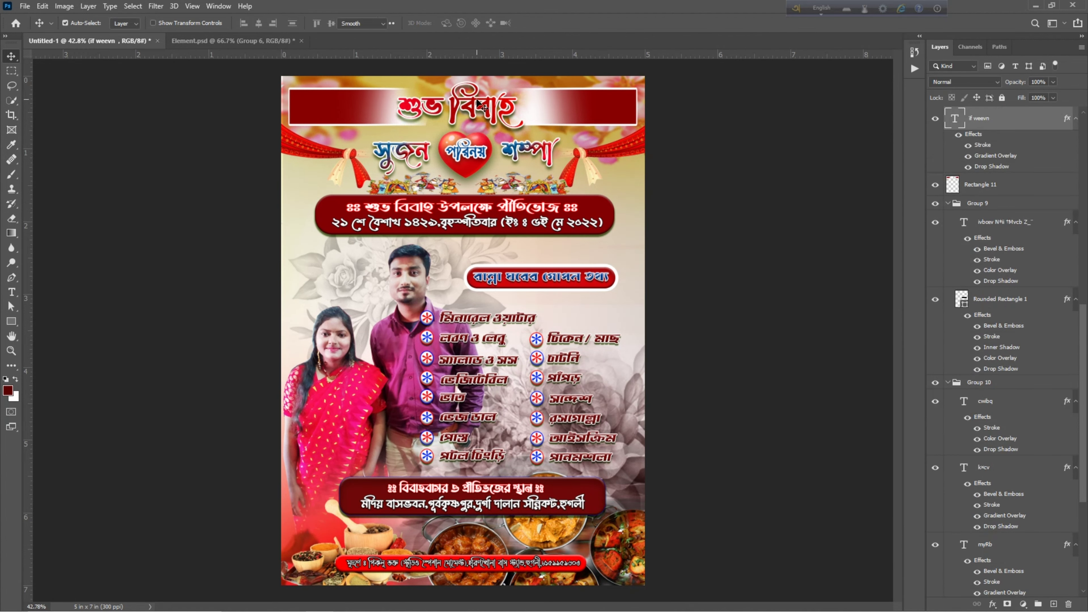
pyautogui.click(450, 231)
pyautogui.click(447, 212)
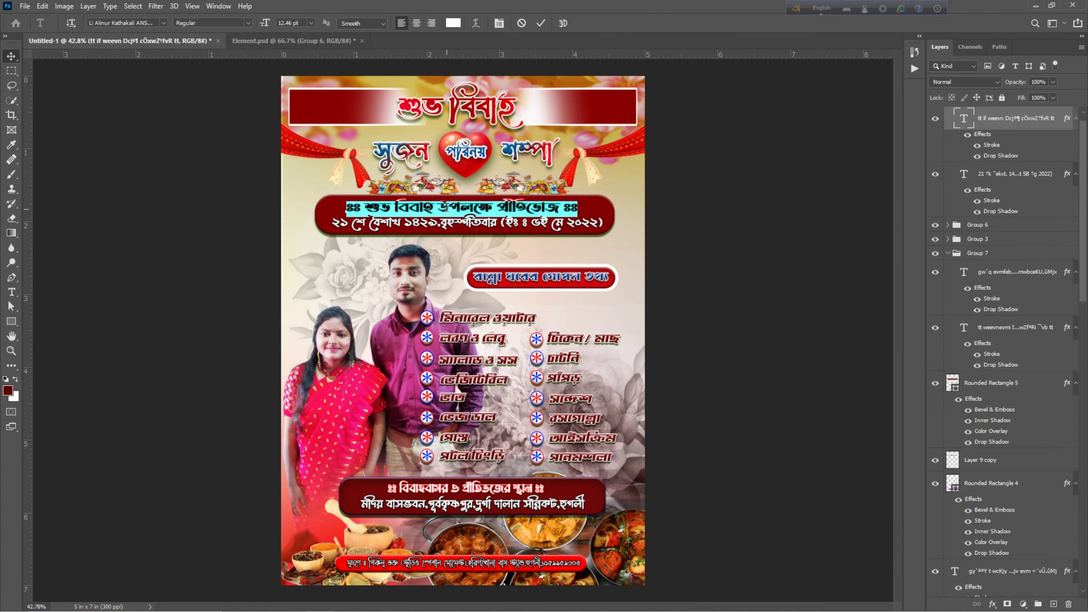
pyautogui.click(456, 228)
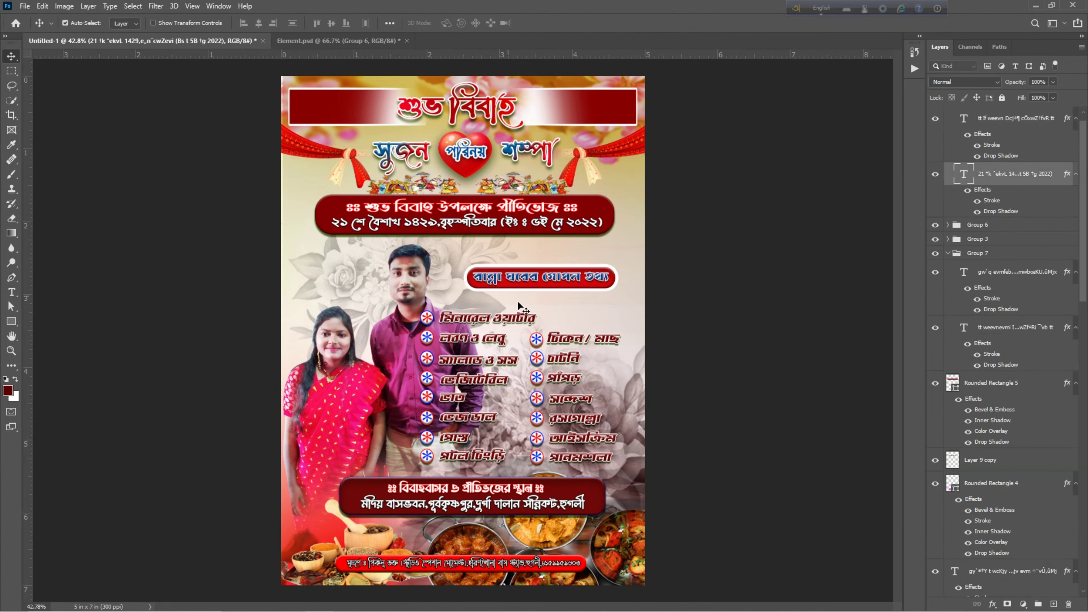
pyautogui.click(517, 283)
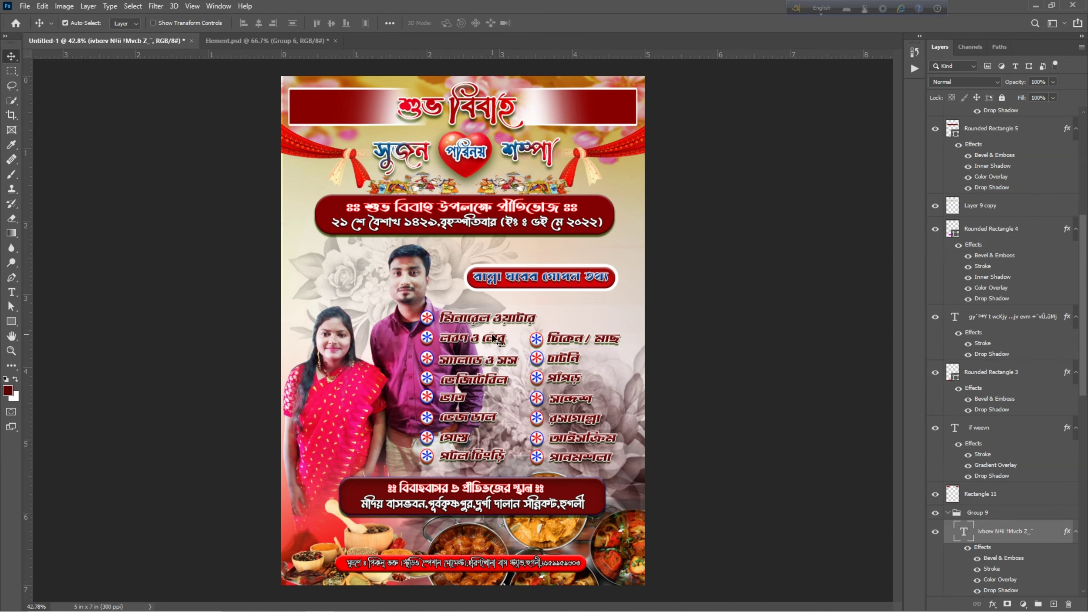
pyautogui.click(510, 495)
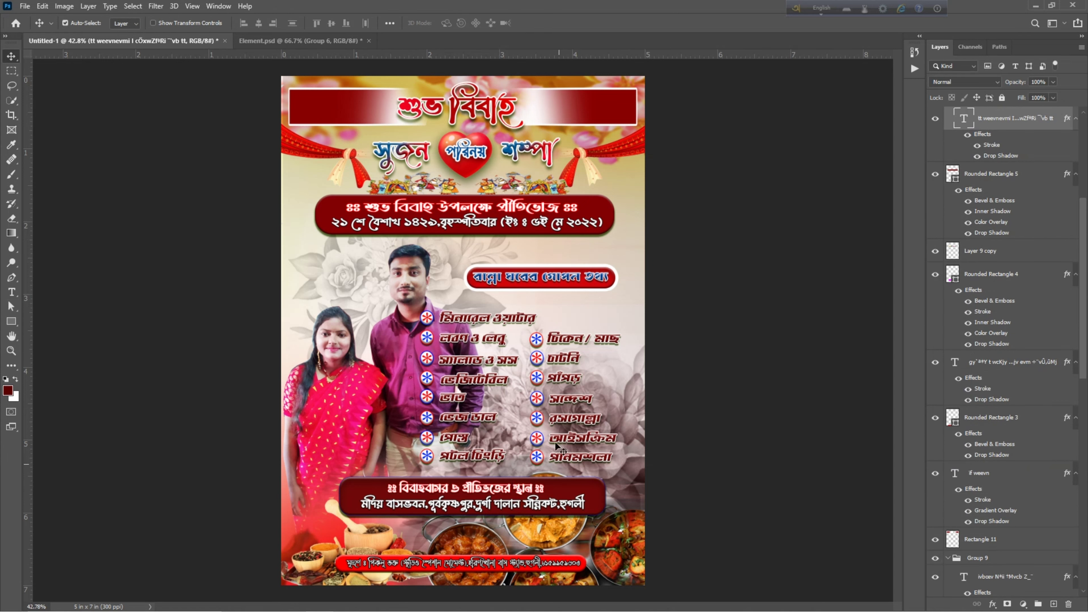
pyautogui.scroll(1, 548, 460)
pyautogui.scroll(-3, 548, 461)
pyautogui.scroll(1, 550, 456)
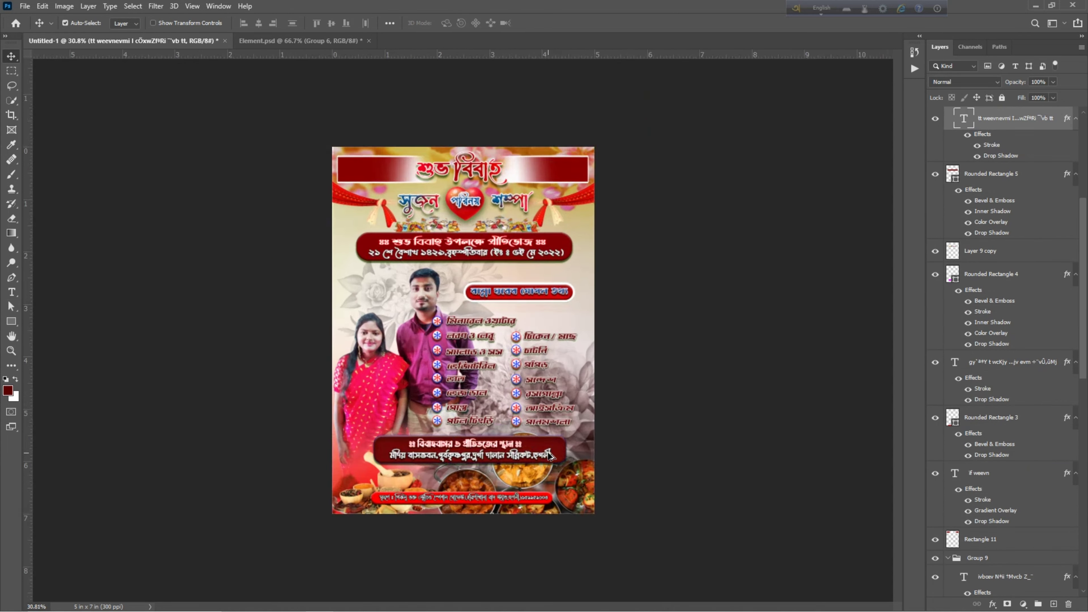
pyautogui.scroll(3, 551, 456)
pyautogui.scroll(-2, 430, 341)
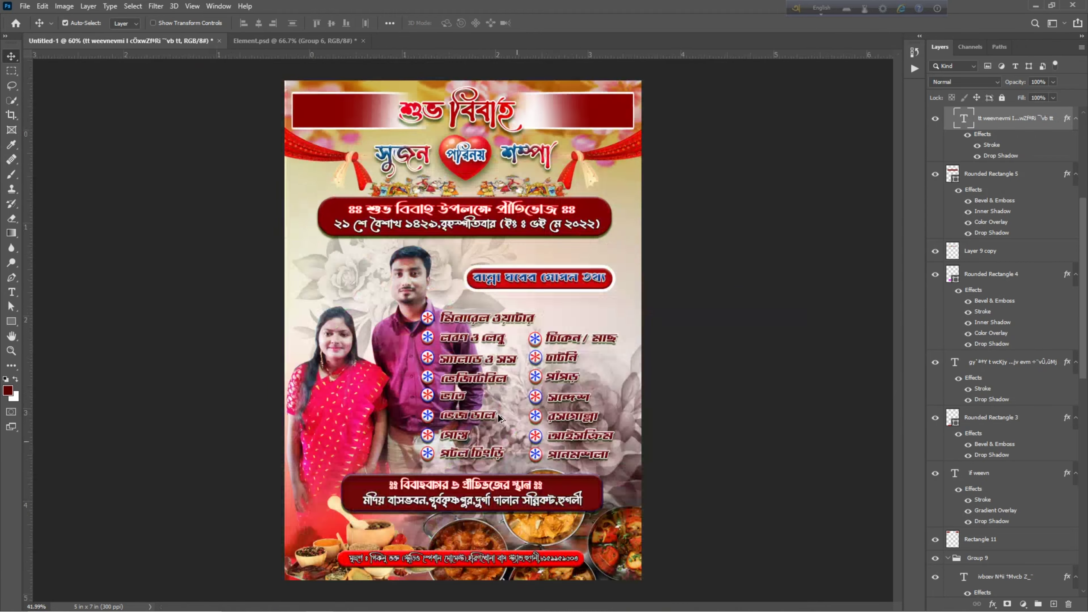
pyautogui.scroll(1, 430, 341)
# Check Element.psd against the finished poster and close it, leaving only Untitled-1 open.
pyautogui.click(296, 42)
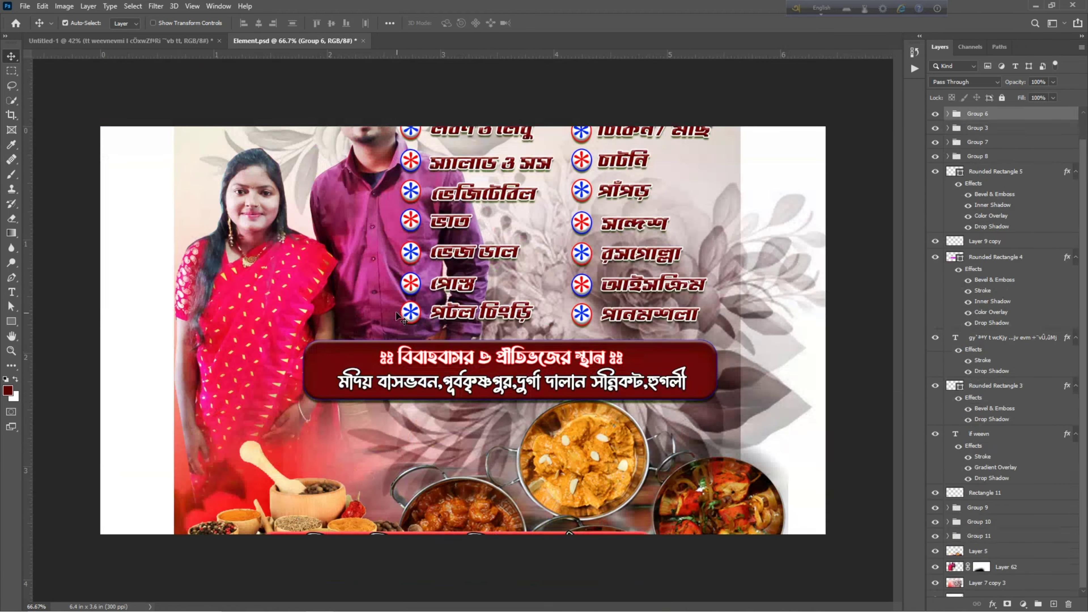
pyautogui.scroll(-2, 386, 285)
pyautogui.click(148, 42)
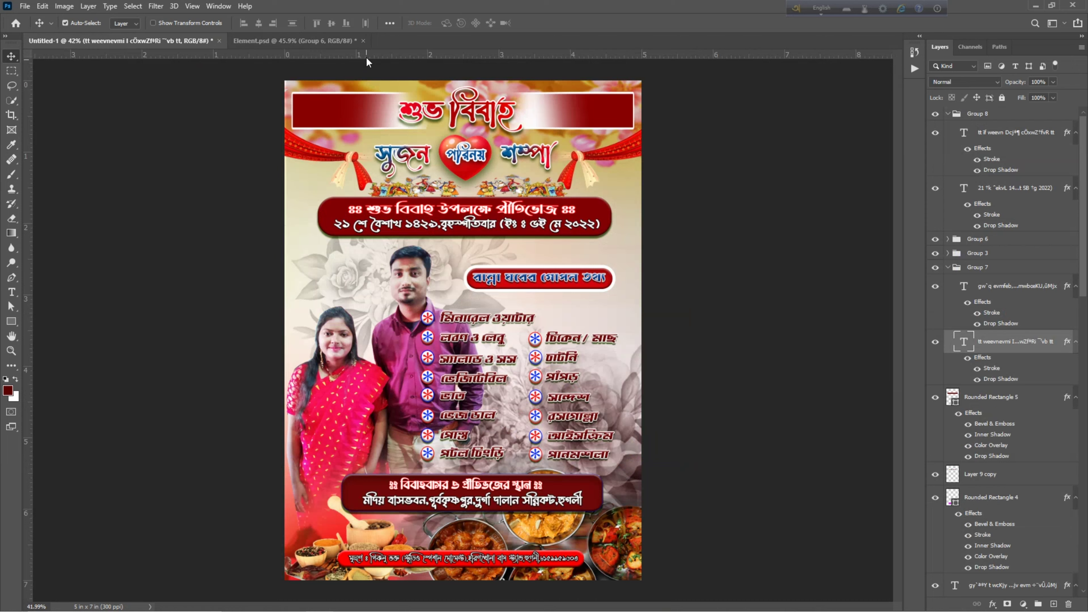
pyautogui.click(363, 40)
pyautogui.click(540, 231)
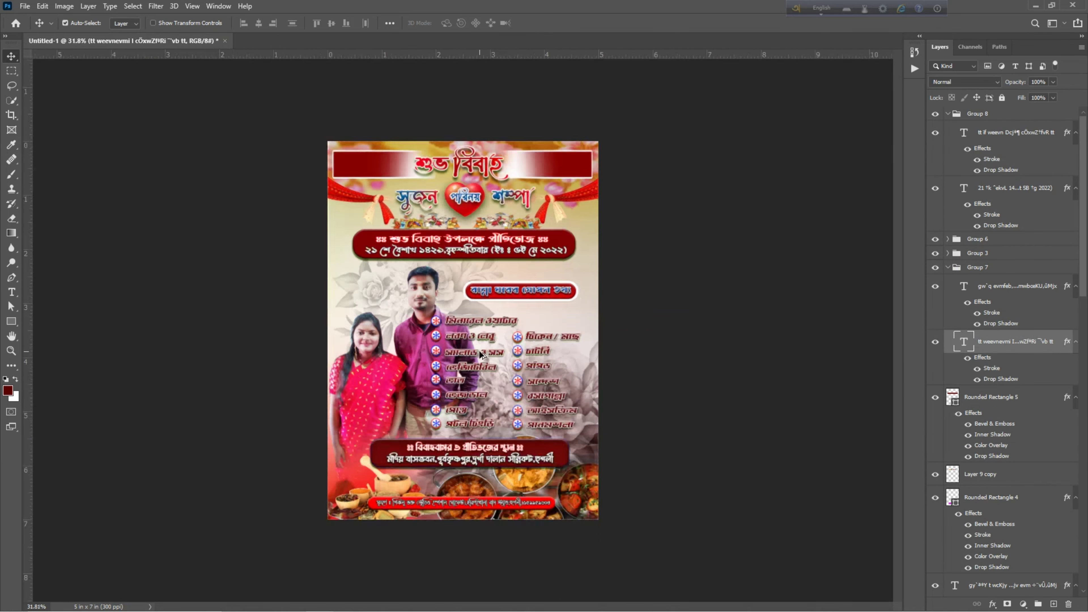